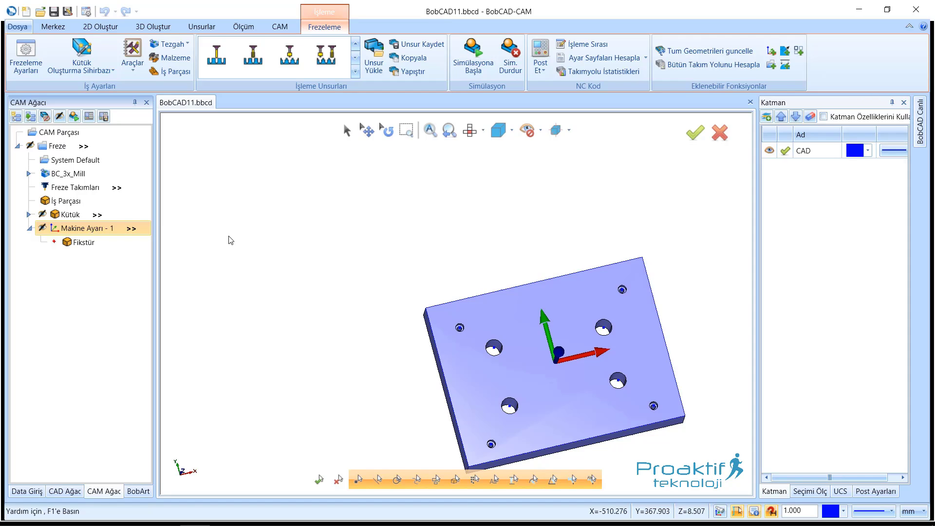
Start a hole drilling operation from the machine setup's menu, then cancel the wizard.
right_click(83, 231)
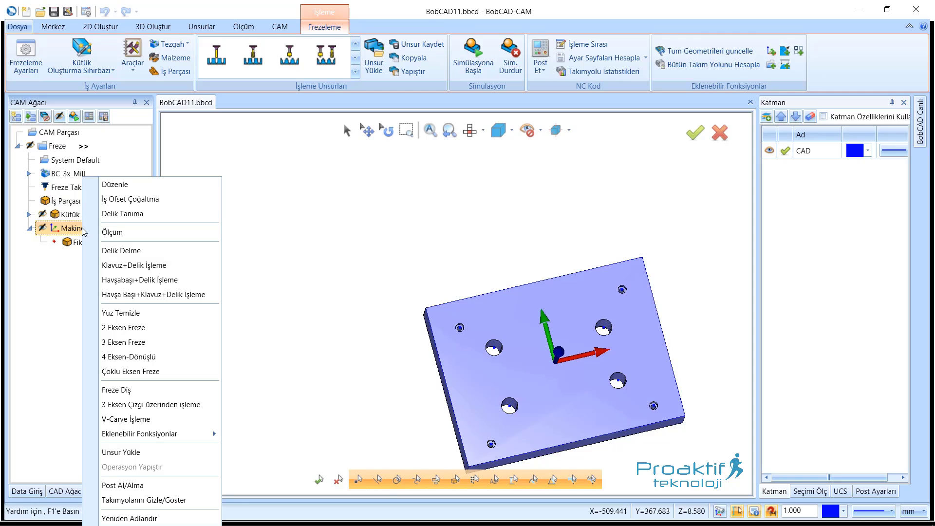
left_click(122, 256)
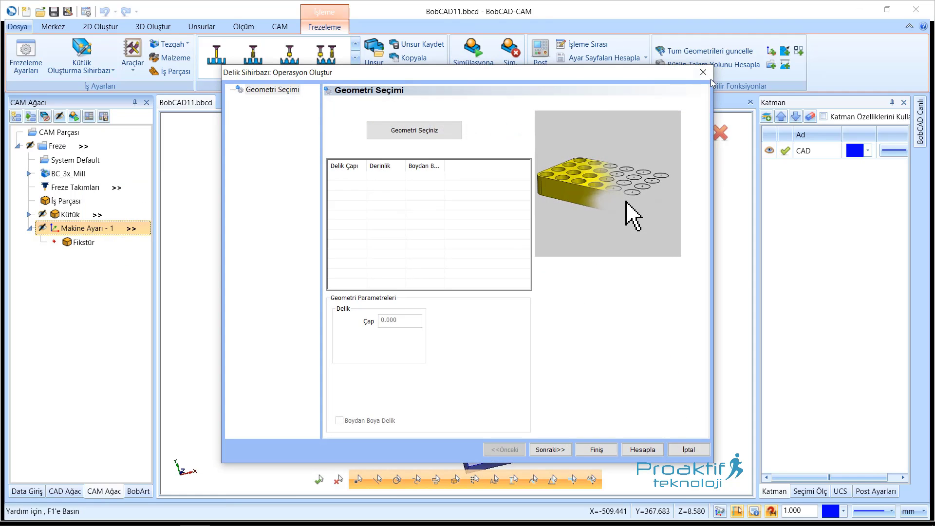
left_click(704, 72)
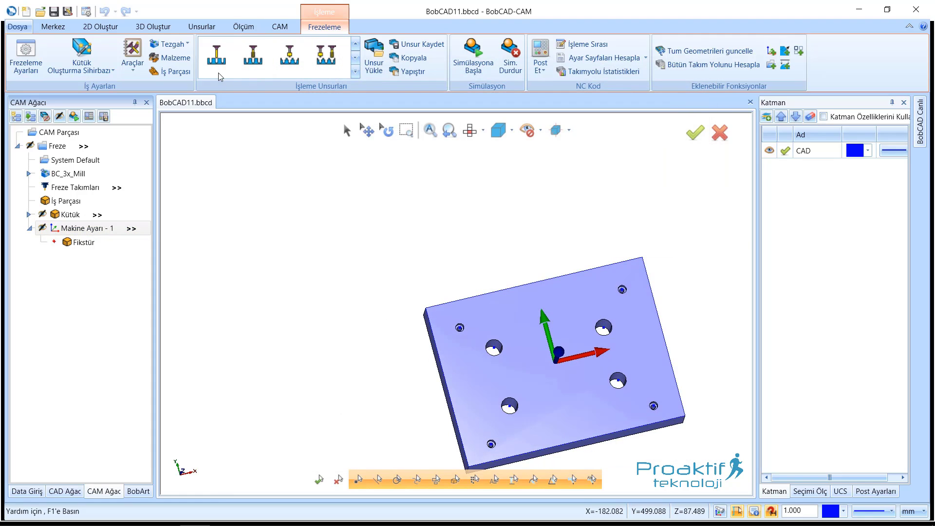
Browse and close the İşleme Unsurları gallery, then start a new drilling operation in the hole wizard.
left_click(354, 72)
scroll(307, 156, "down", 3)
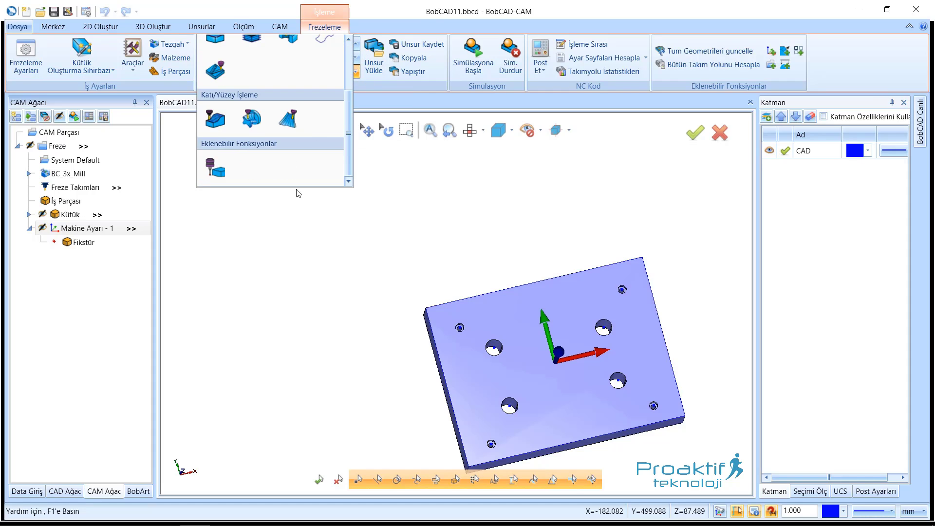
scroll(273, 175, "up", 3)
key("Escape")
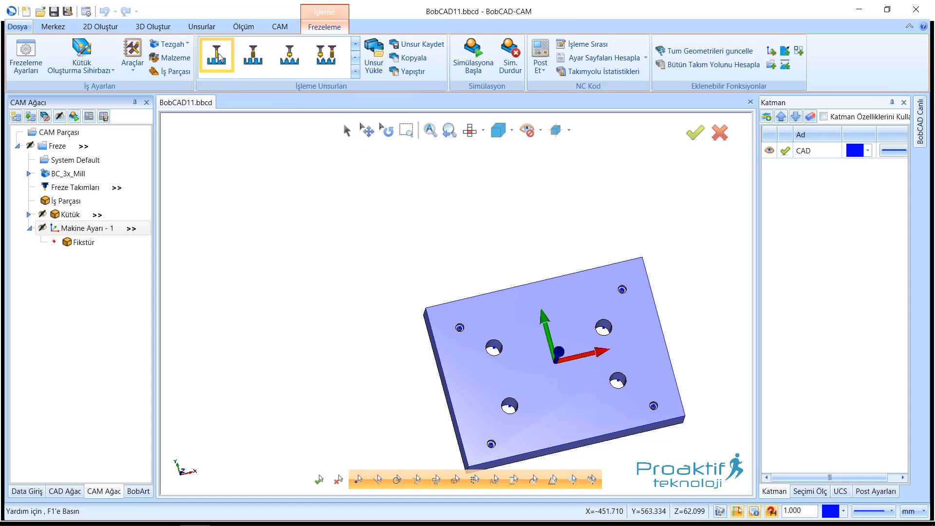
left_click(218, 56)
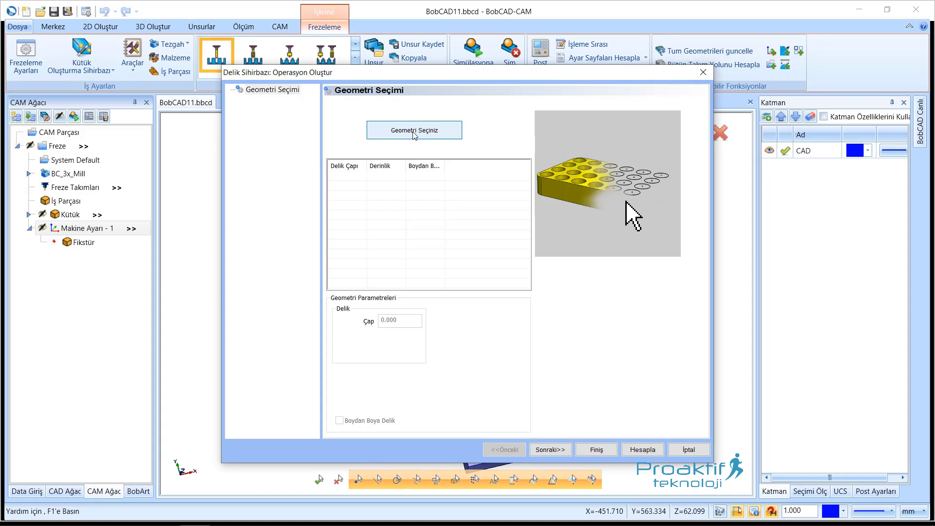
Pick the plate's four large holes as drilling geometry.
left_click(414, 131)
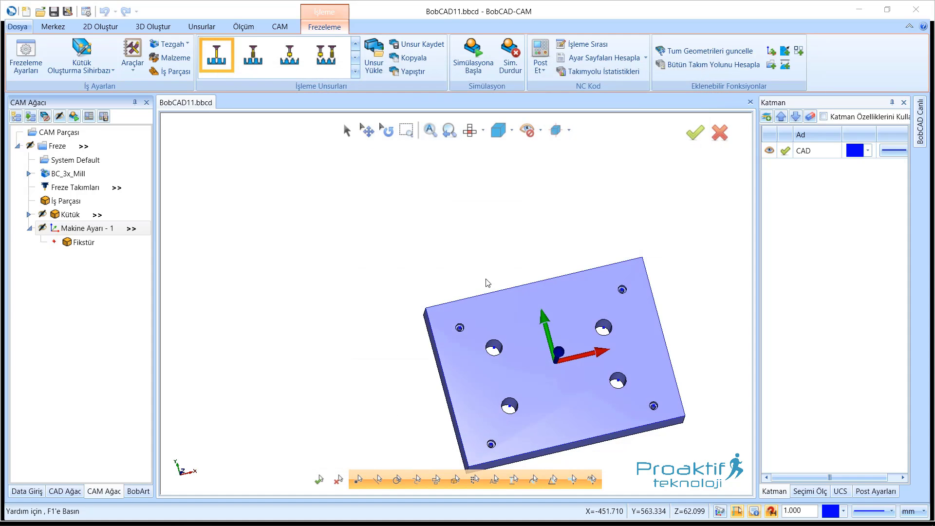
scroll(507, 370, "up", 5)
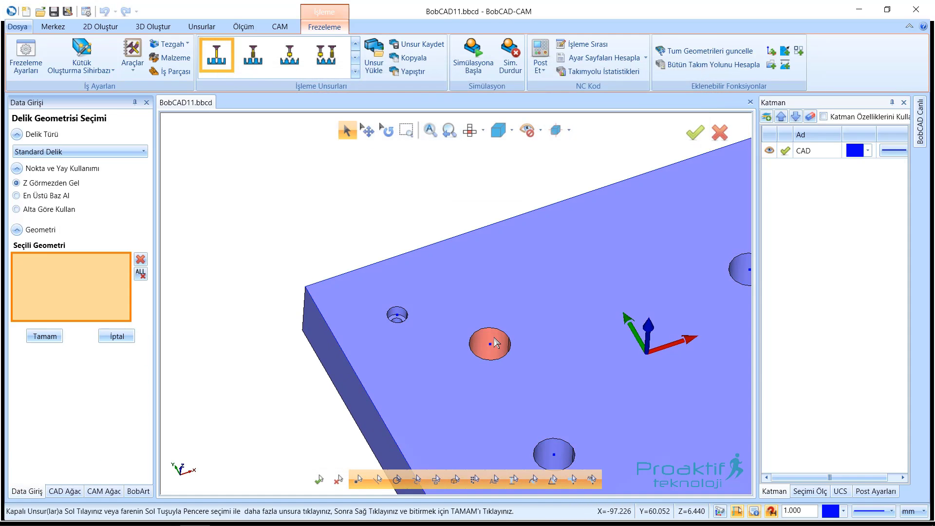
left_click(490, 344)
scroll(552, 336, "down", 3)
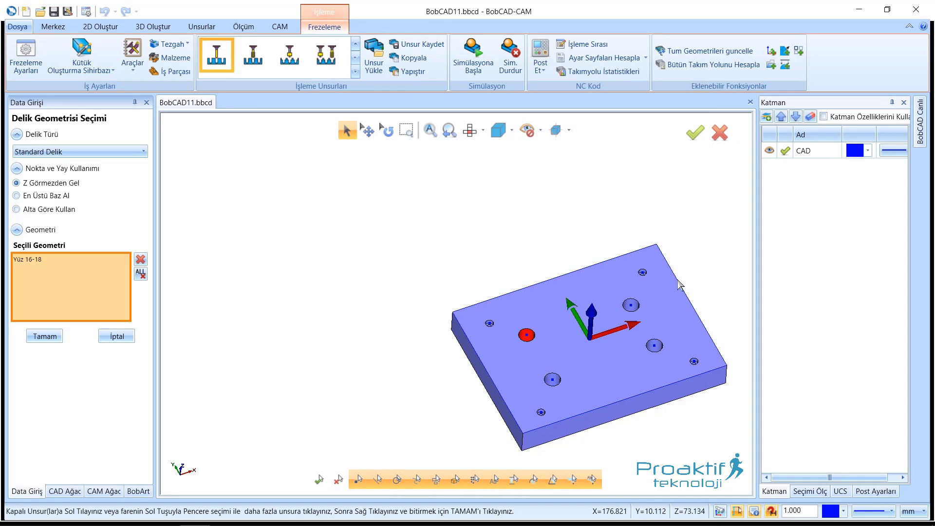
scroll(609, 312, "up", 3)
left_click(627, 306)
scroll(443, 370, "down", 3)
scroll(481, 376, "up", 3)
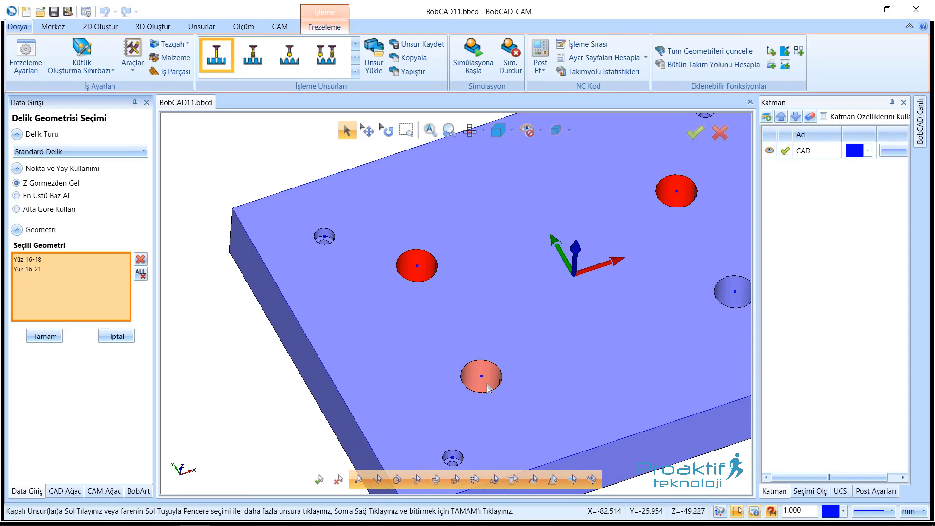
left_click(480, 376)
scroll(702, 344, "down", 3)
scroll(701, 344, "up", 3)
left_click(543, 318)
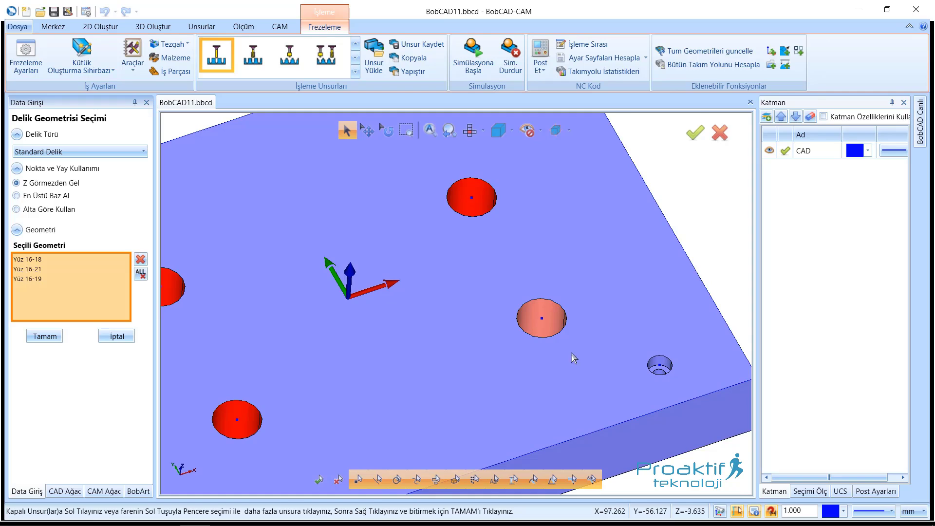
scroll(505, 325, "down", 5)
scroll(525, 351, "up", 4)
scroll(609, 355, "up", 1)
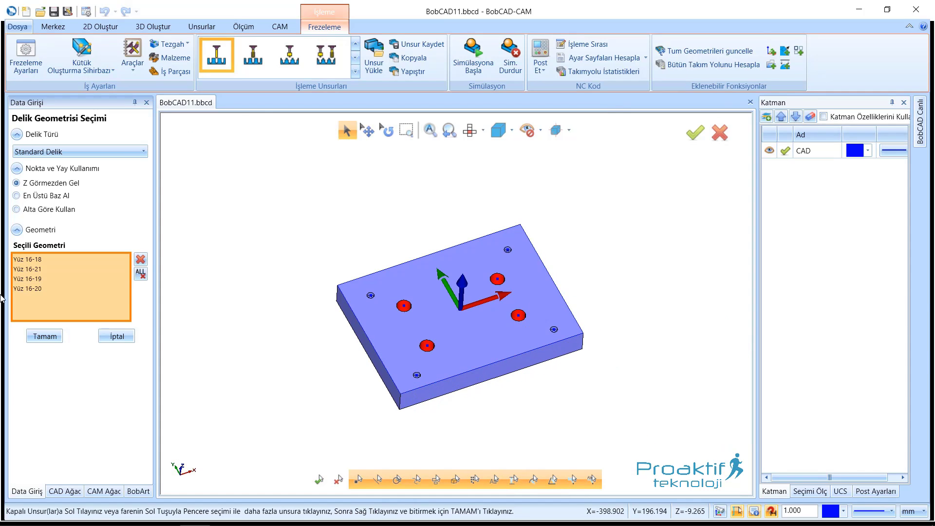
Clear the selection with Tümünü Sil, pick the four large hole edges, and confirm with Tamam.
right_click(75, 288)
left_click(93, 312)
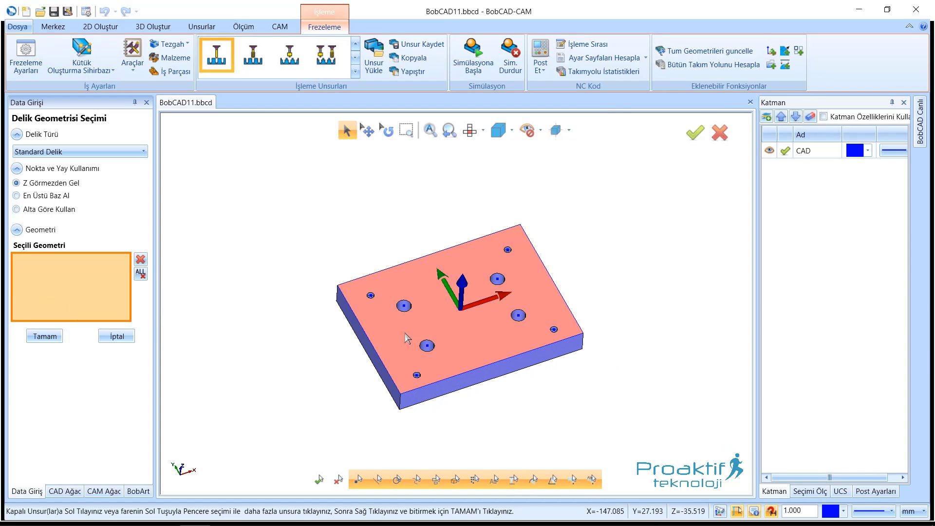
scroll(405, 316, "up", 3)
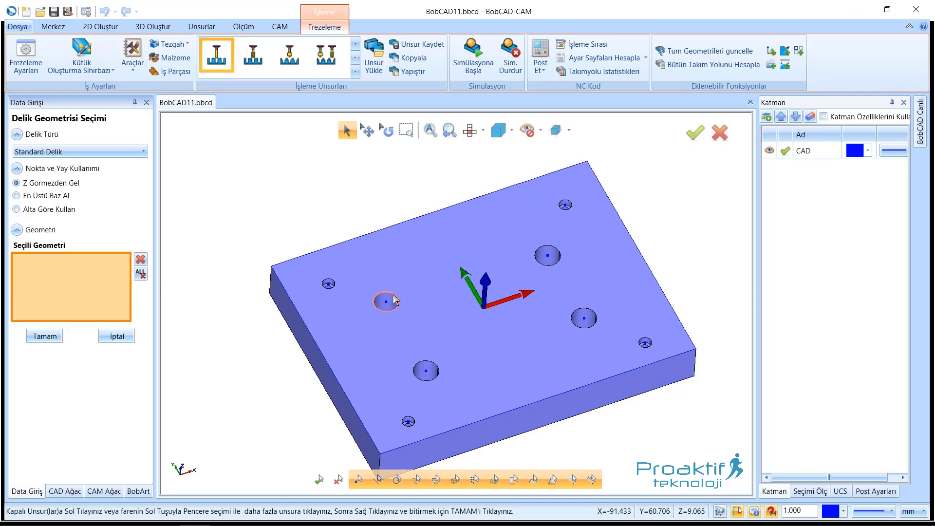
left_click(394, 301)
left_click(559, 253)
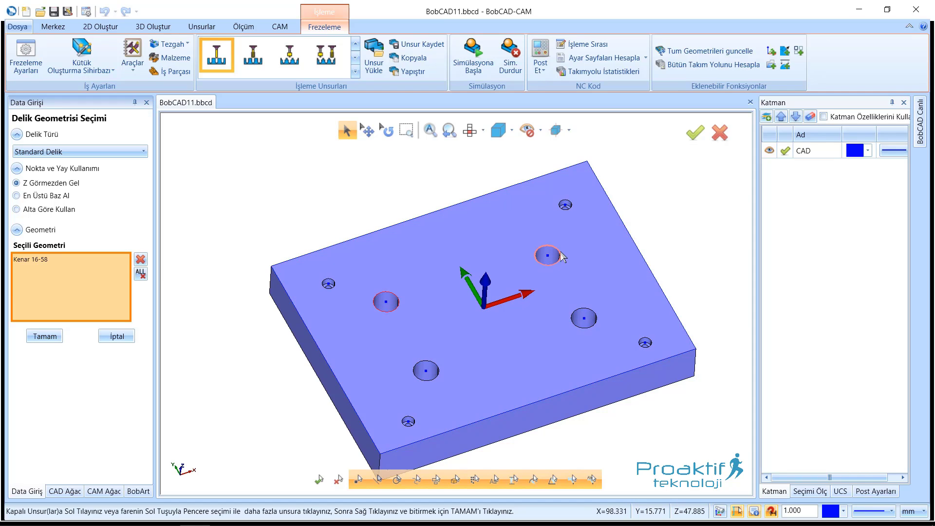
left_click(439, 371)
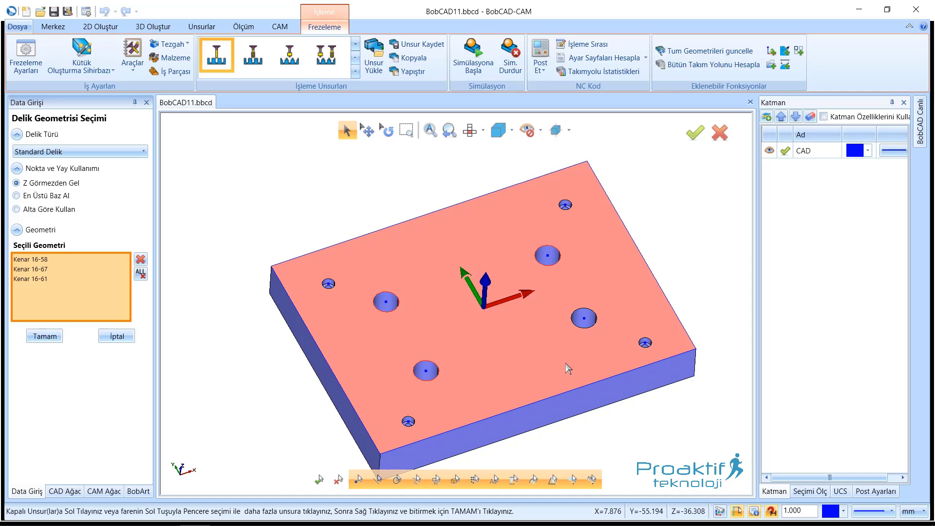
left_click(597, 318)
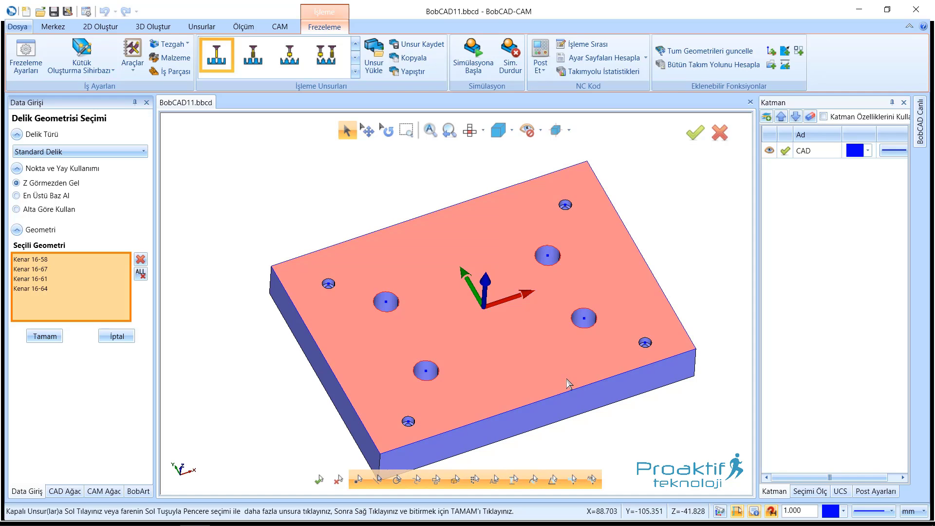
left_click(44, 337)
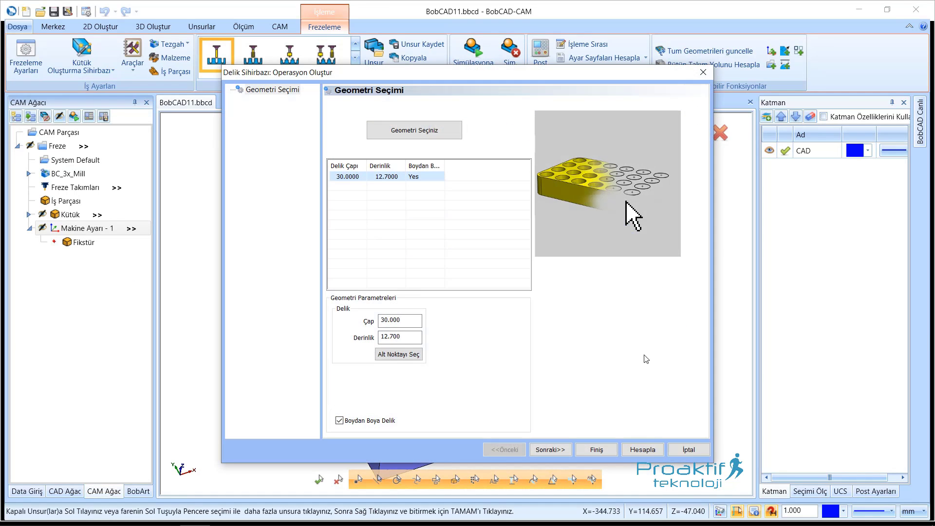
left_click(360, 183)
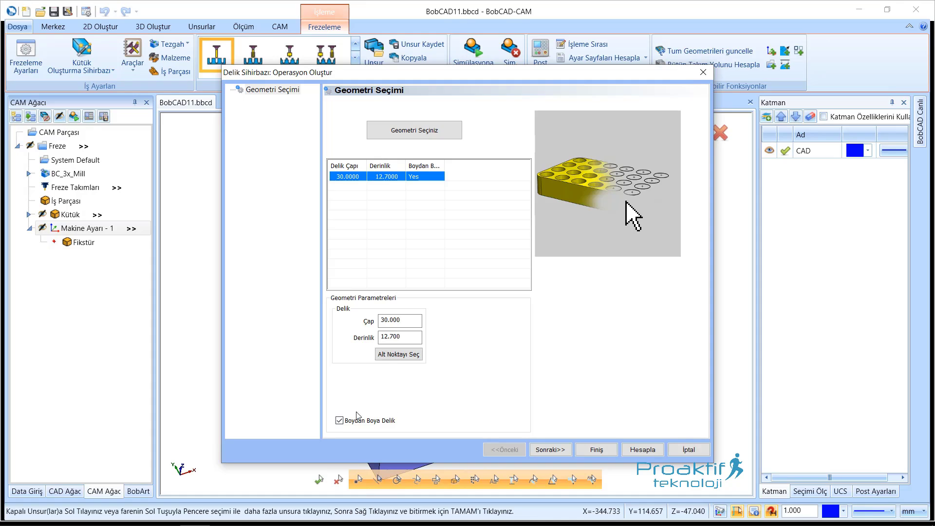
left_click(339, 420)
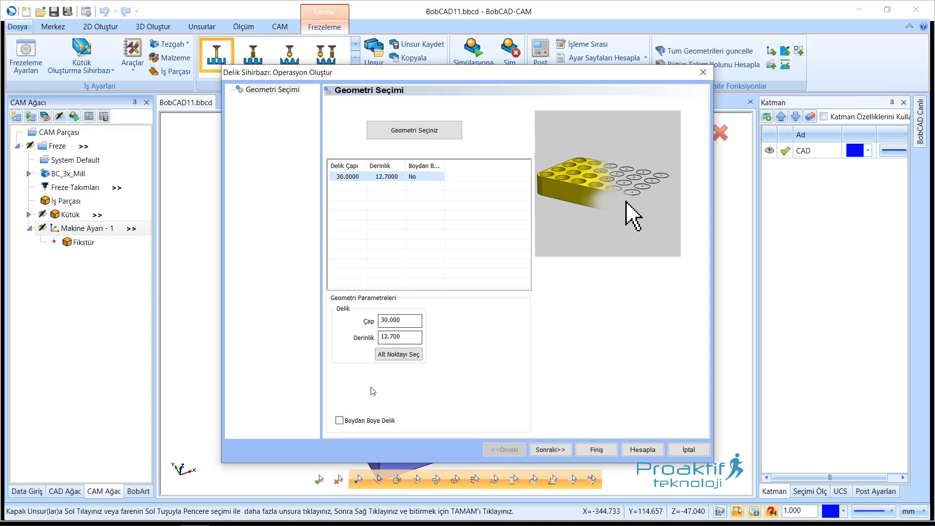
left_click(339, 420)
key("Tab")
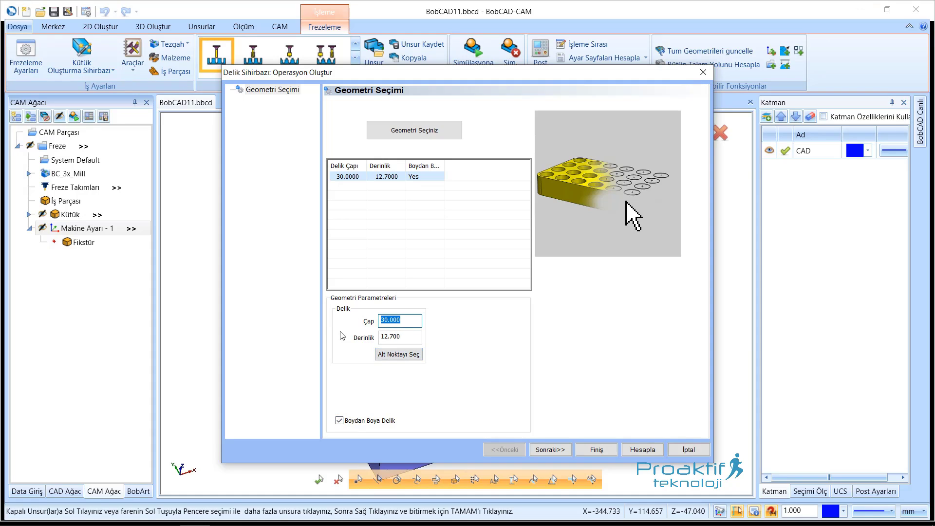
left_click(397, 337)
Use the plate's bottom corner as the hole bottom point, giving a 50.000 depth.
left_click(397, 354)
scroll(458, 373, "down", 5)
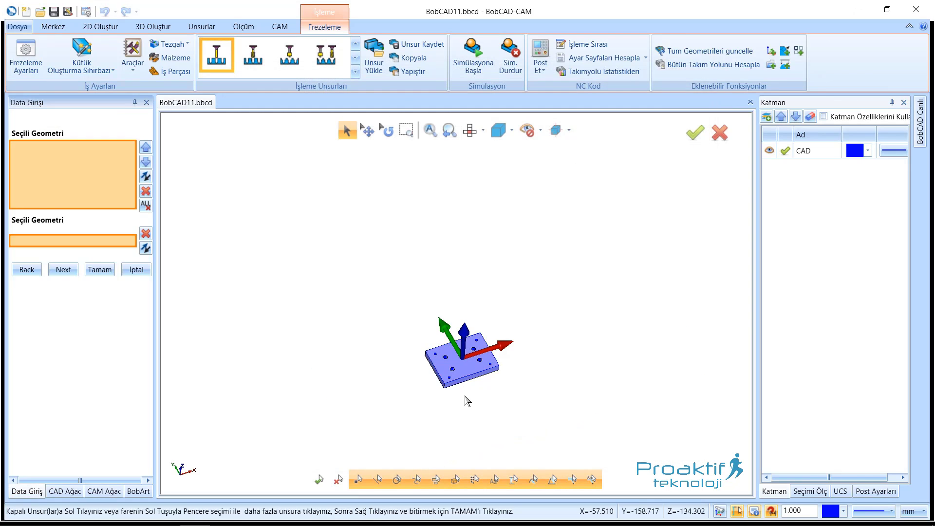
scroll(466, 377, "up", 3)
left_click(414, 383)
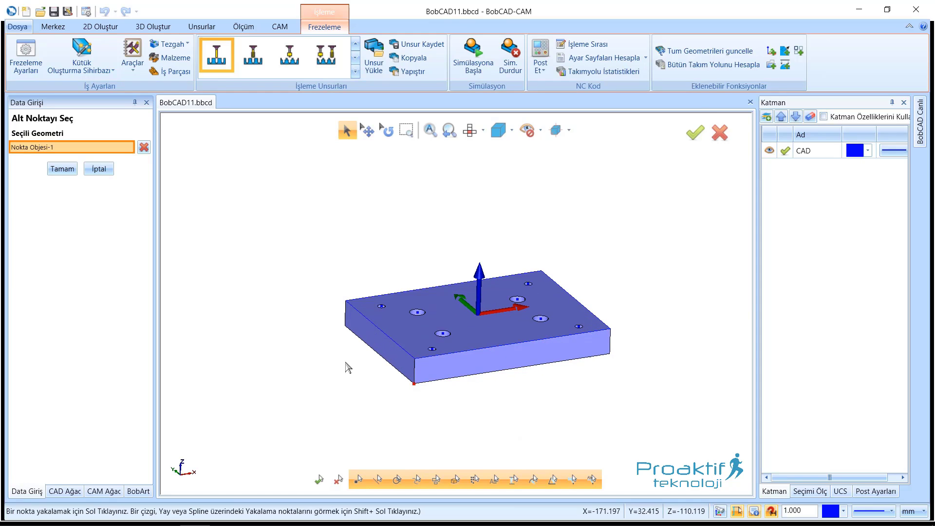
left_click(62, 169)
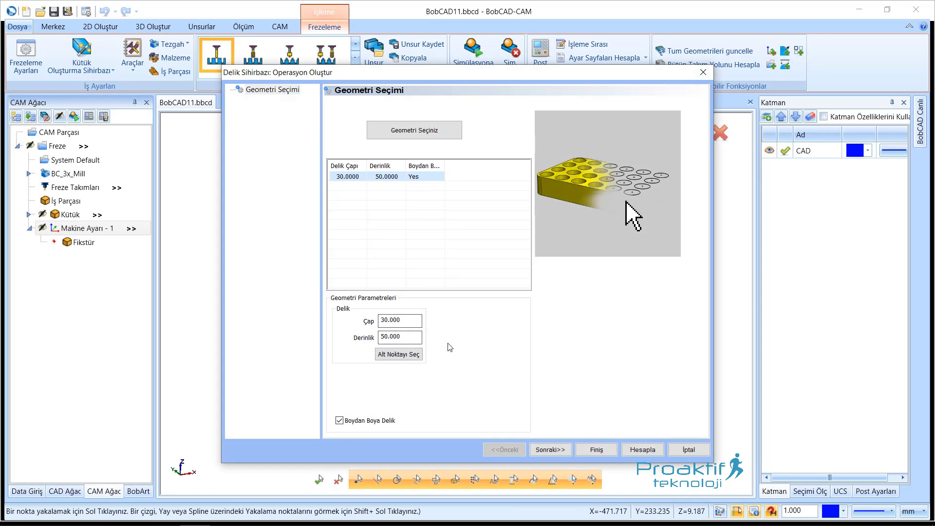
double_click(419, 341)
left_click(558, 453)
On the Unsur-30.0000 page, set Hızlı Yaklaşma to 30 and Parçanın Üstü to 3.
left_click(558, 453)
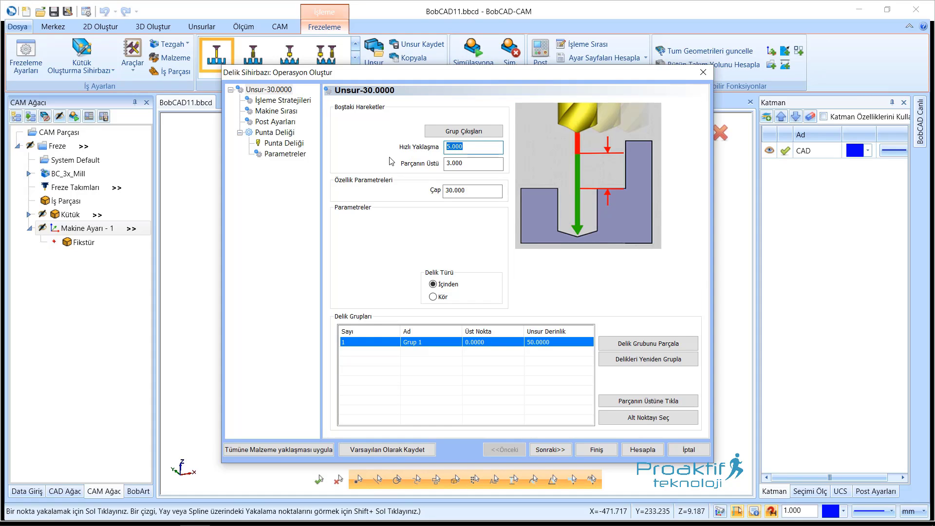
type("30")
key("Tab")
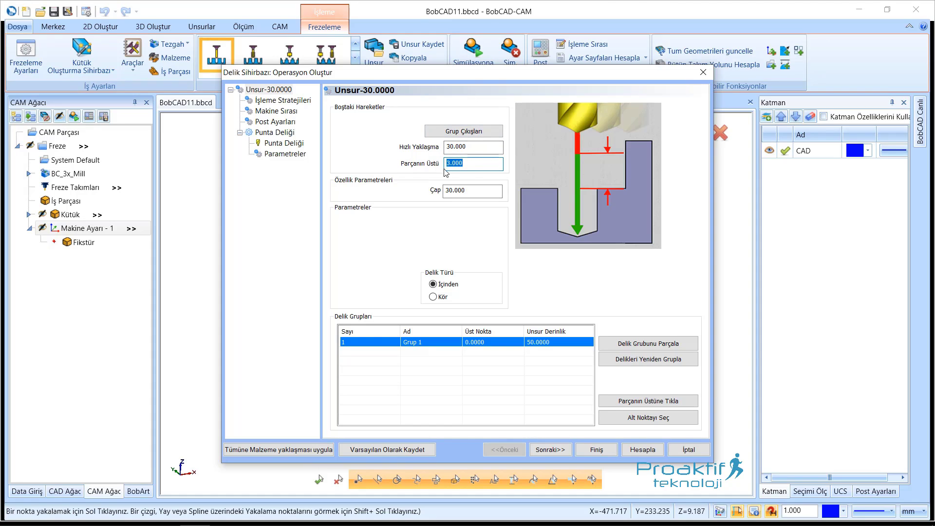
type("3")
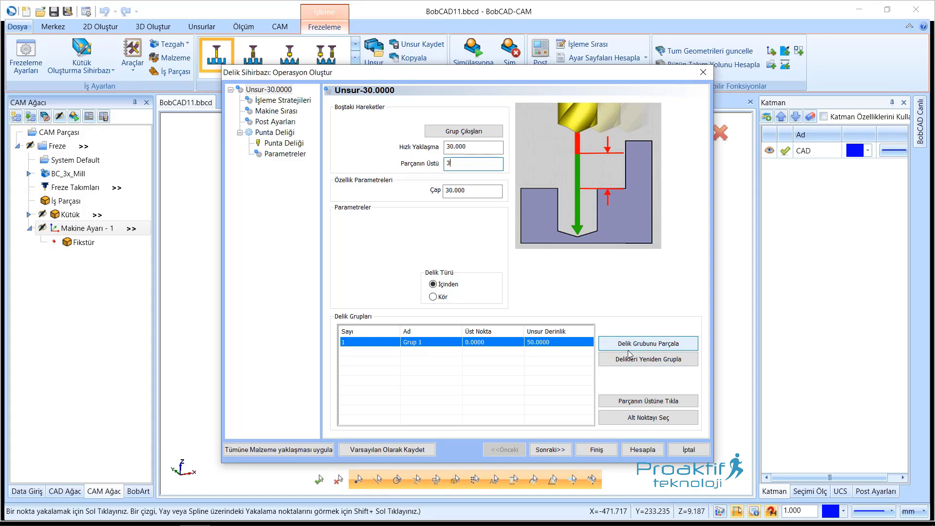
left_click(624, 347)
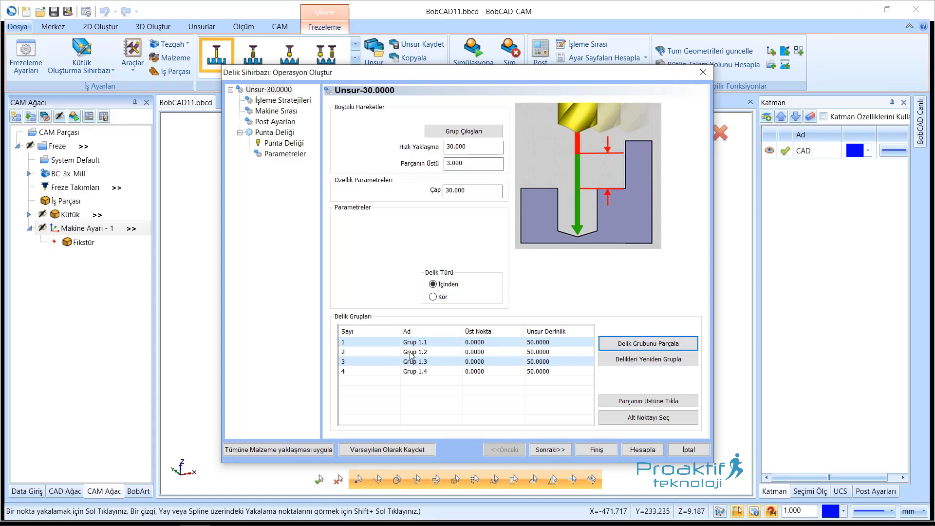
left_click(350, 342)
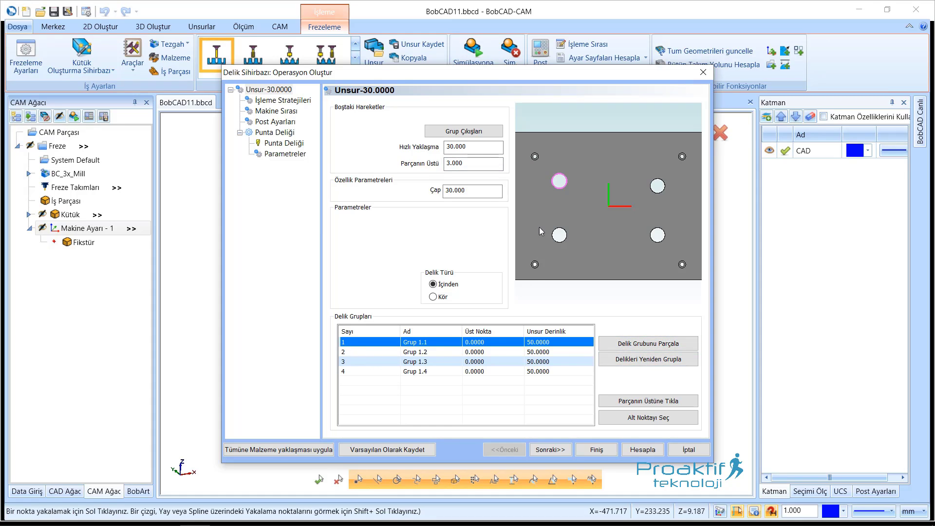
left_click(348, 354)
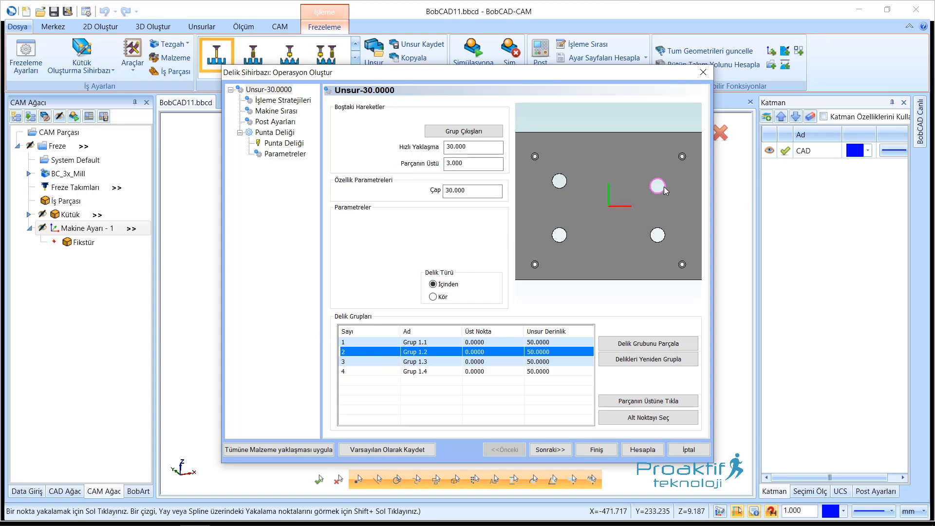
left_click(362, 361)
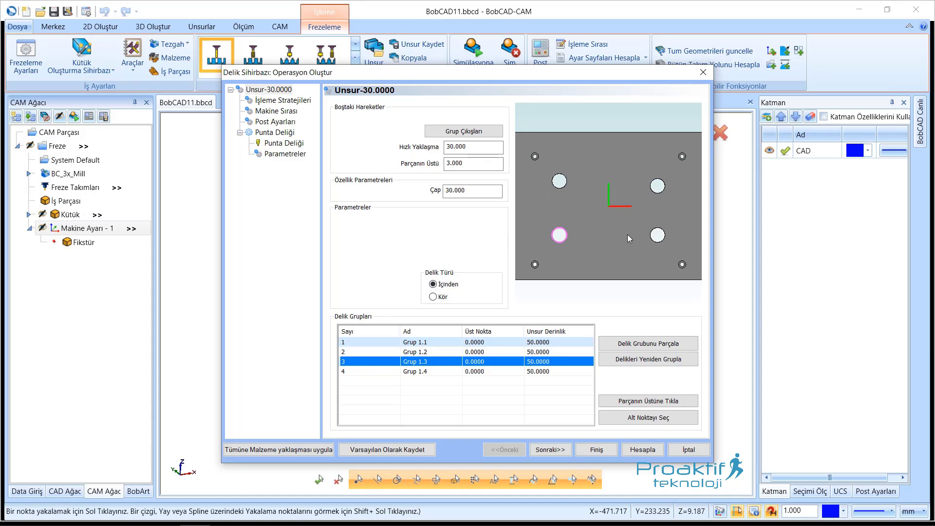
left_click(377, 371)
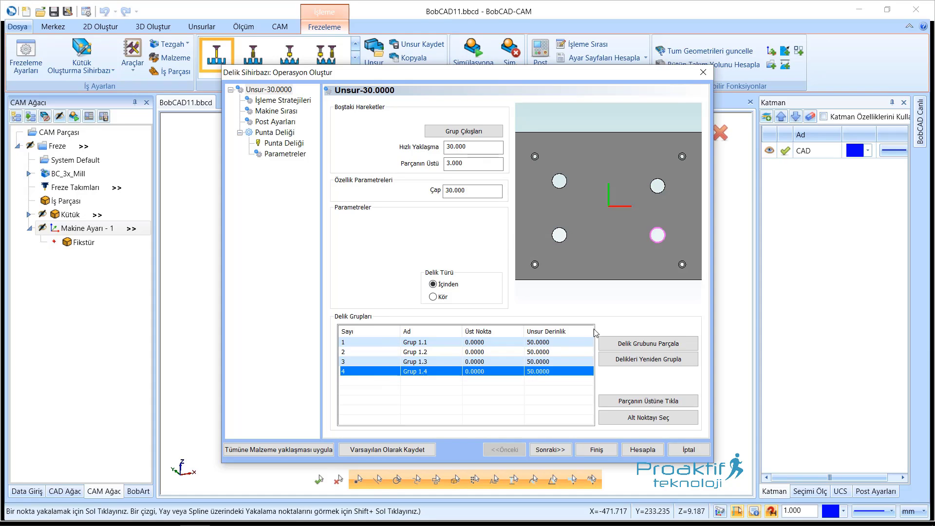
left_click(363, 342)
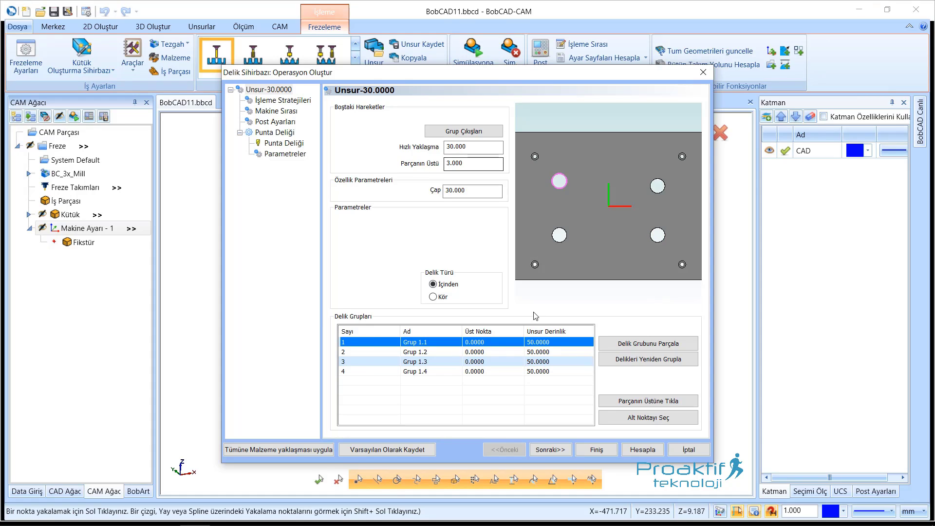
left_click(495, 163)
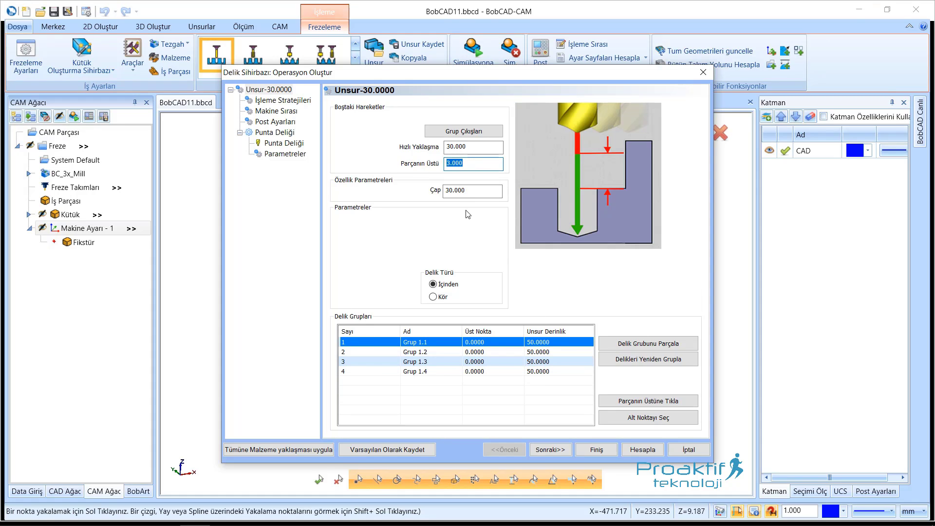
left_click(476, 194)
Toggle Delik Türü between Kör and İçinden, leaving the holes as through holes.
left_click(441, 287)
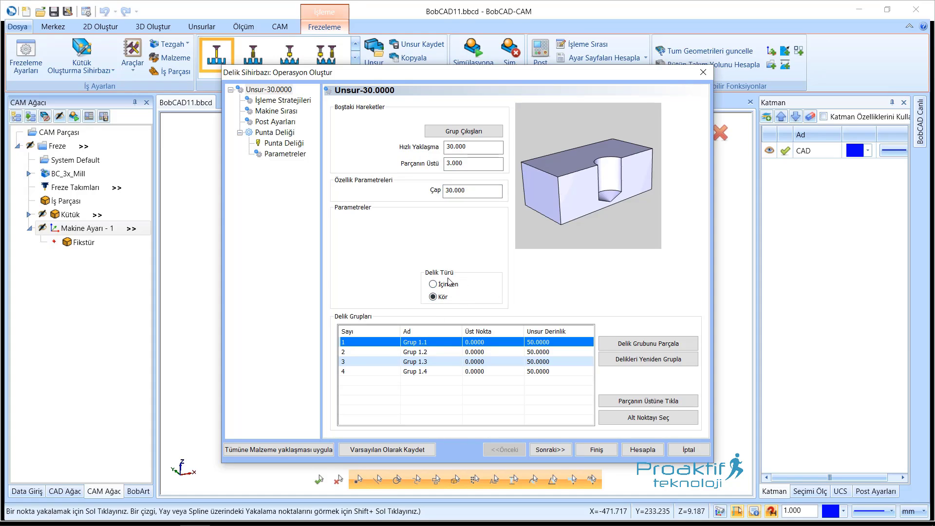
left_click(445, 286)
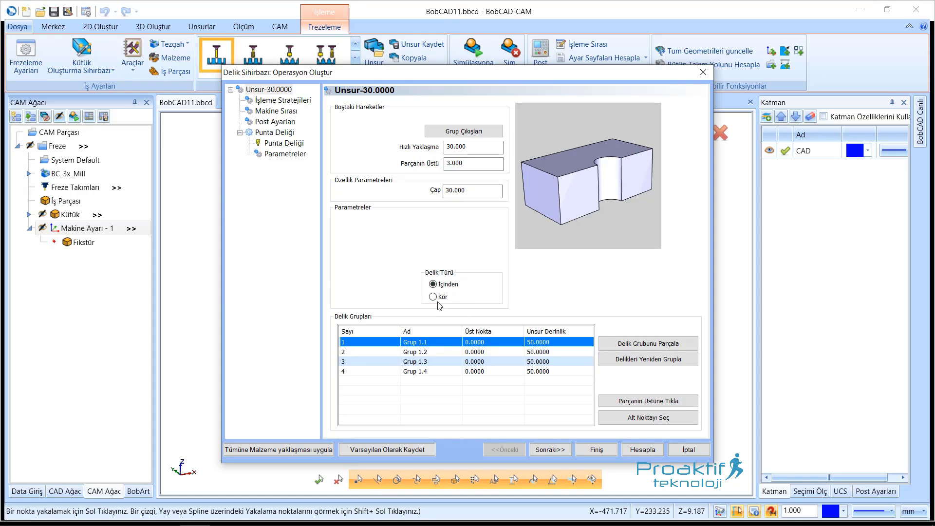
left_click(434, 296)
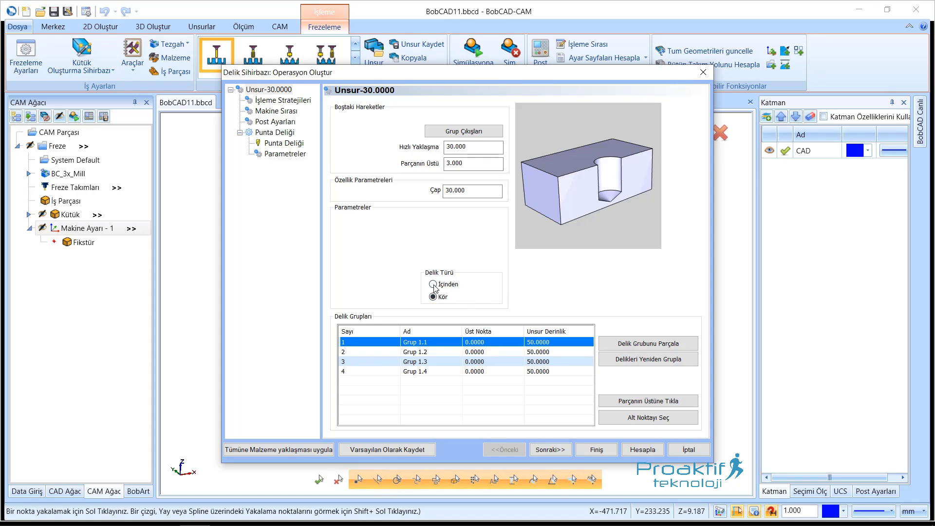
left_click(434, 285)
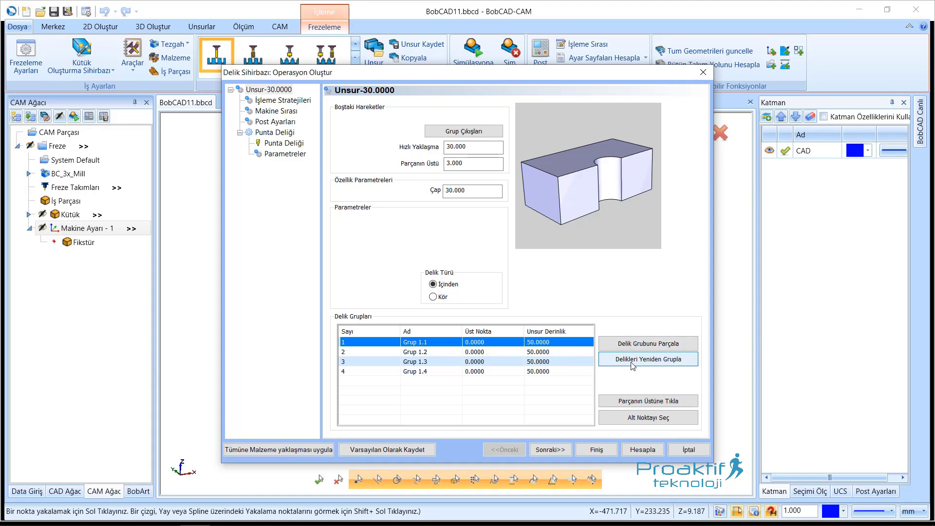
Regroup all four holes into a single Grup 1, confirming with Evet.
left_click(633, 366)
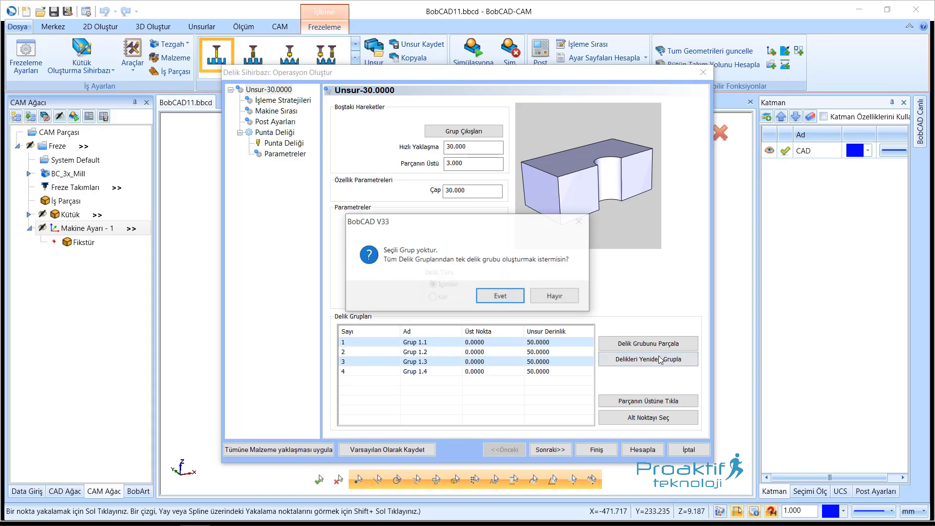
left_click(483, 306)
left_click(393, 347)
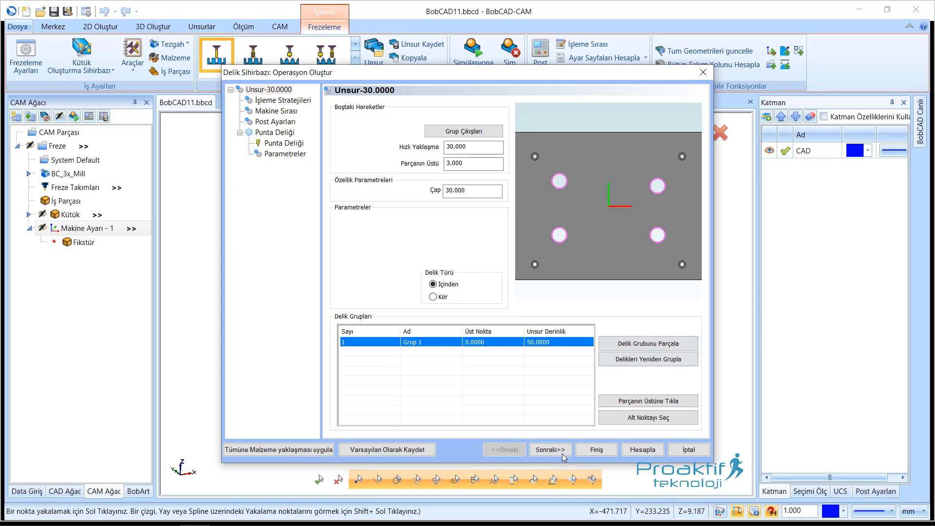
Set the part top from the top-edge midpoint and the bottom from the plate's bottom edge.
left_click(649, 401)
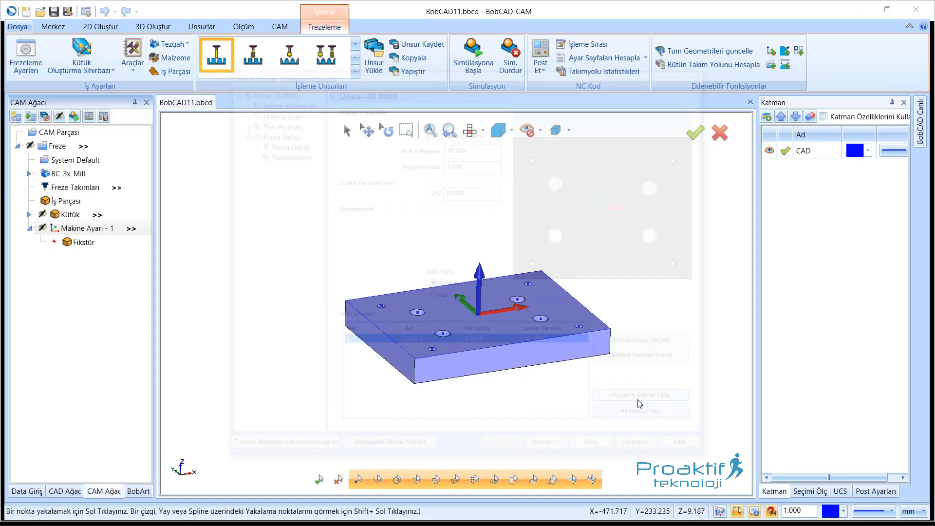
left_click(530, 342)
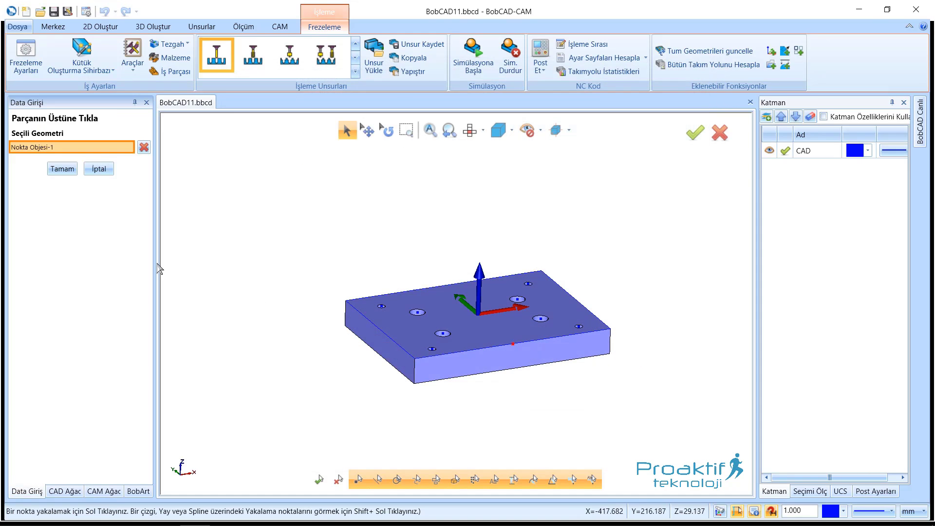
left_click(57, 170)
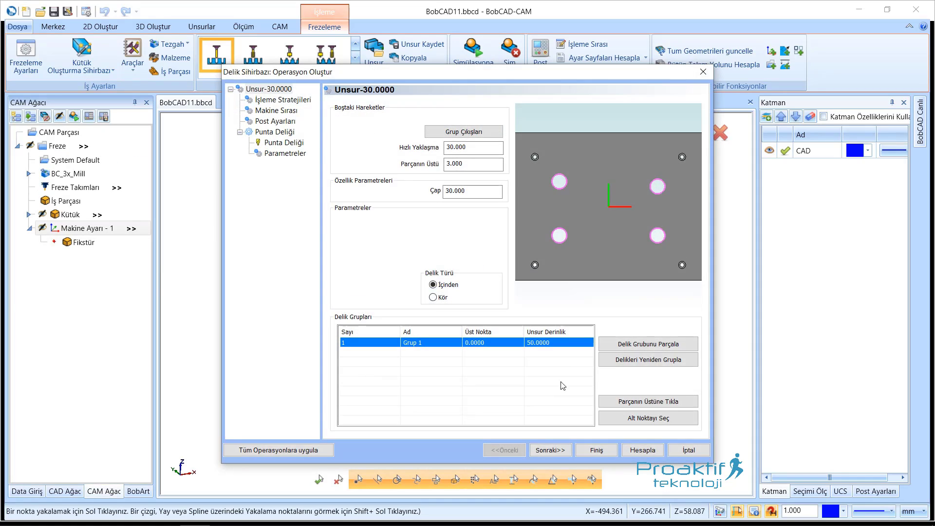
left_click(631, 420)
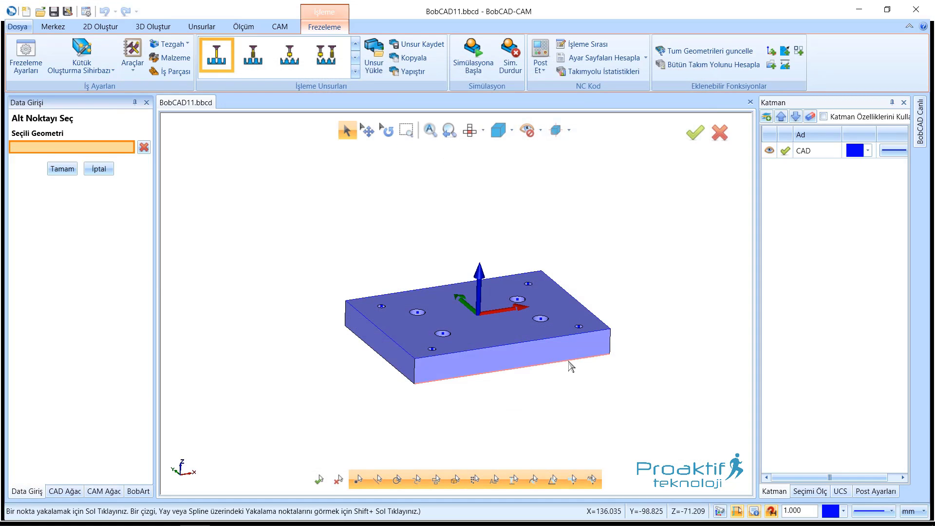
left_click(569, 361)
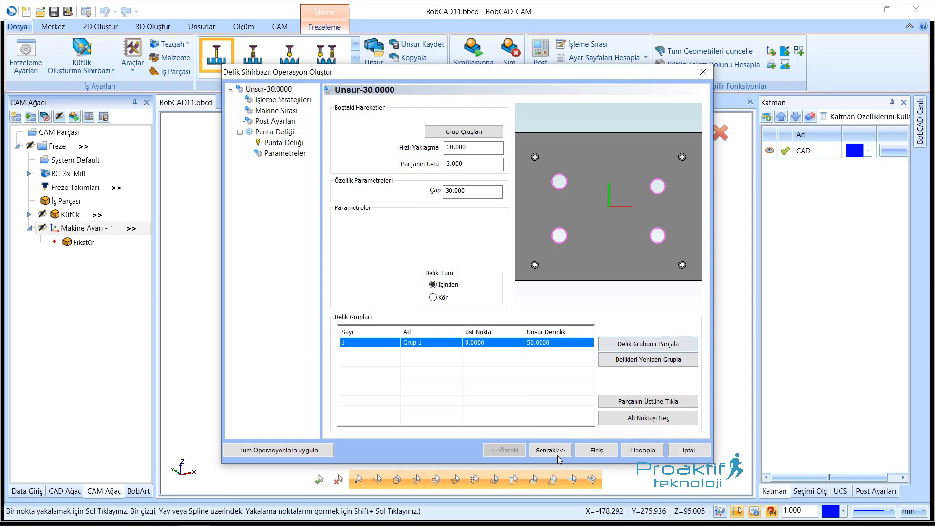
left_click(555, 453)
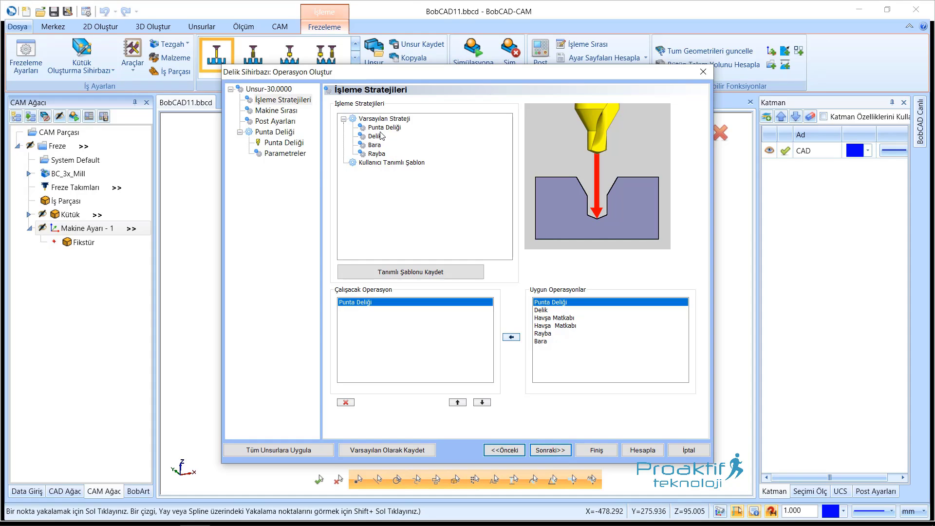
Add Bara and remove Punta Deliği and Delik, leaving boring as the only operation.
left_click(381, 131)
left_click(379, 137)
left_click(384, 162)
left_click(375, 145)
left_click(346, 402)
left_click(562, 453)
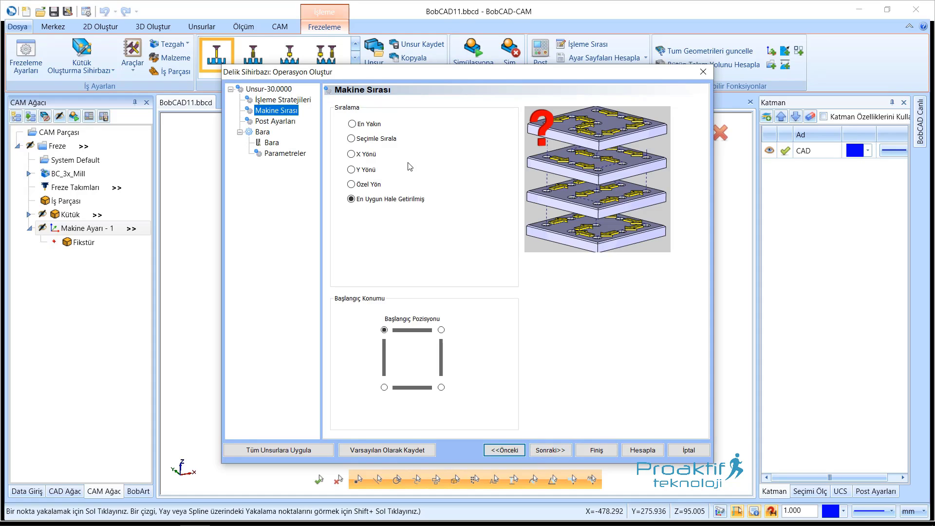
Try the Makine Sırası ordering options, including custom direction angle 3, then choose Seçimle Sırala.
left_click(352, 125)
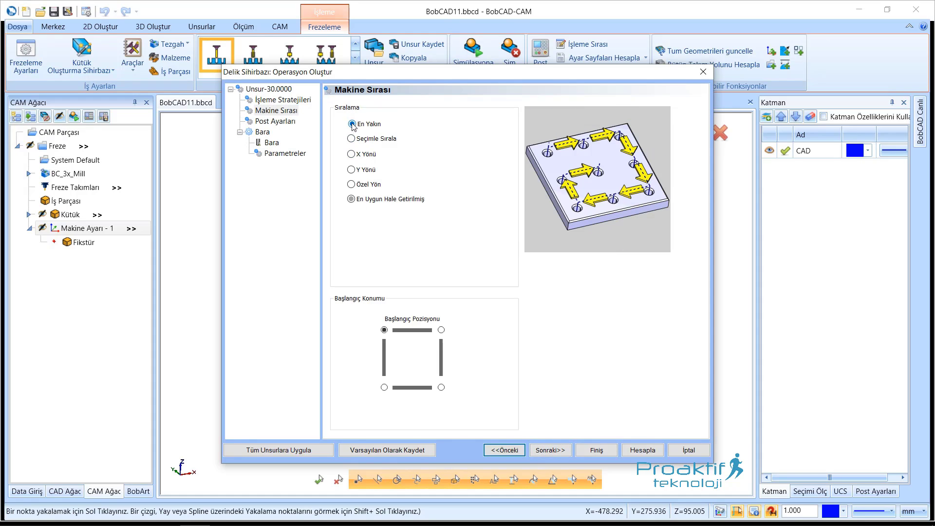
left_click(352, 139)
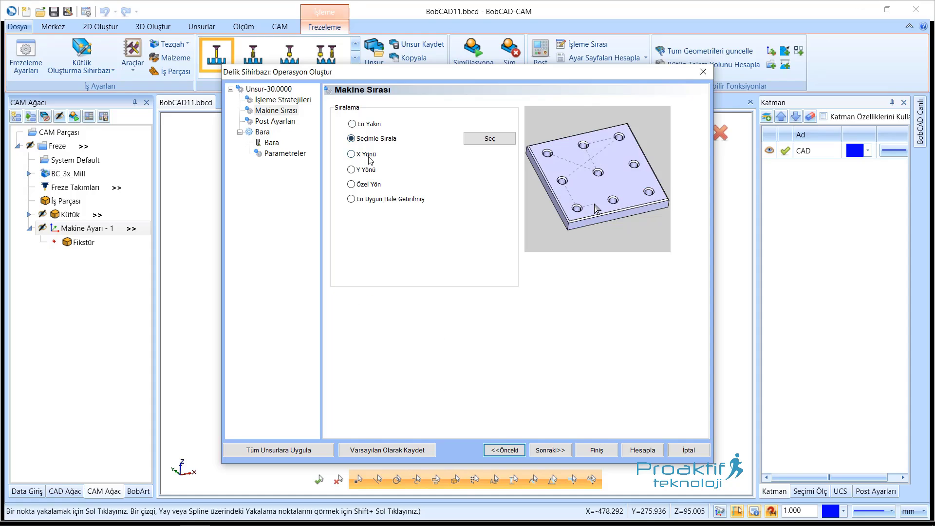
left_click(367, 155)
left_click(363, 184)
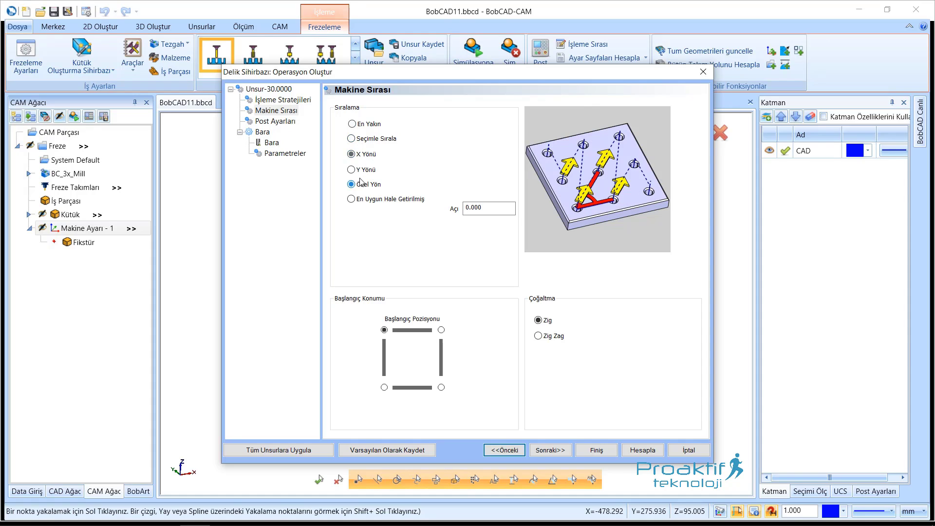
left_click(360, 170)
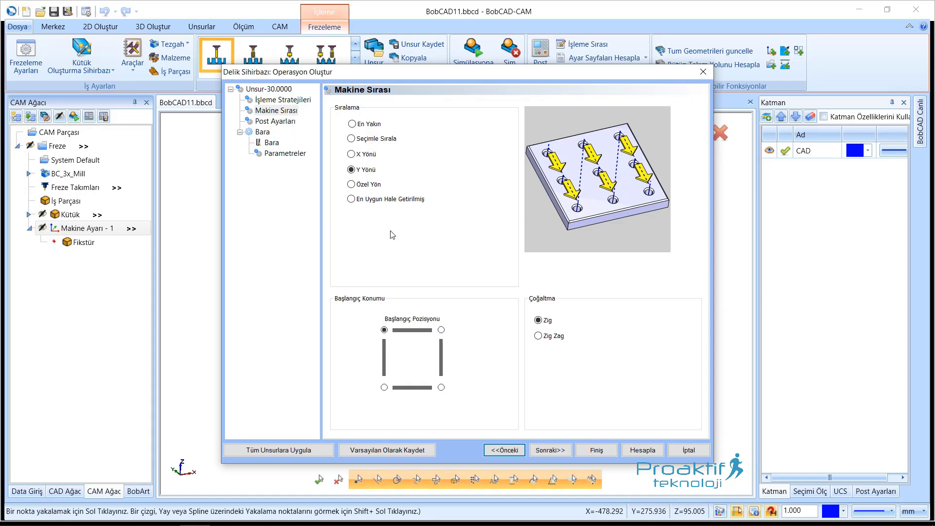
left_click(351, 184)
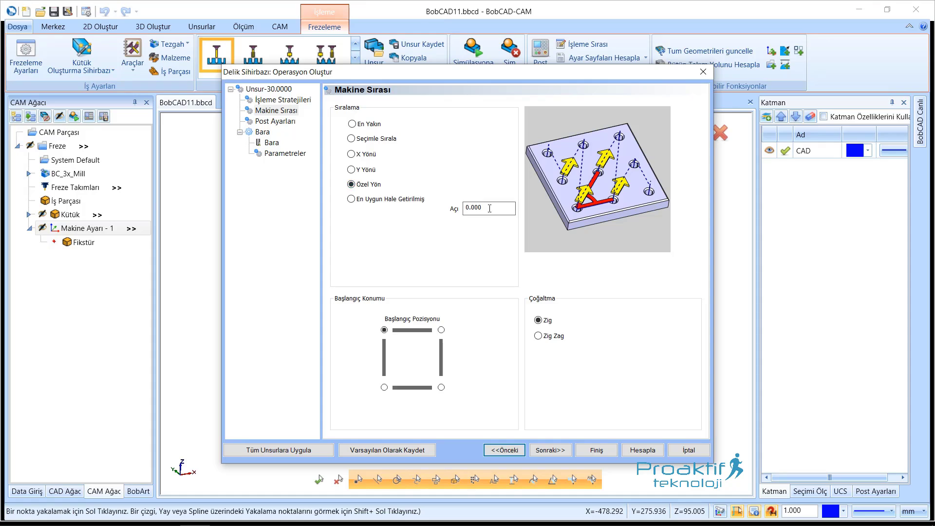
double_click(489, 208)
type("30")
double_click(467, 210)
left_click(375, 199)
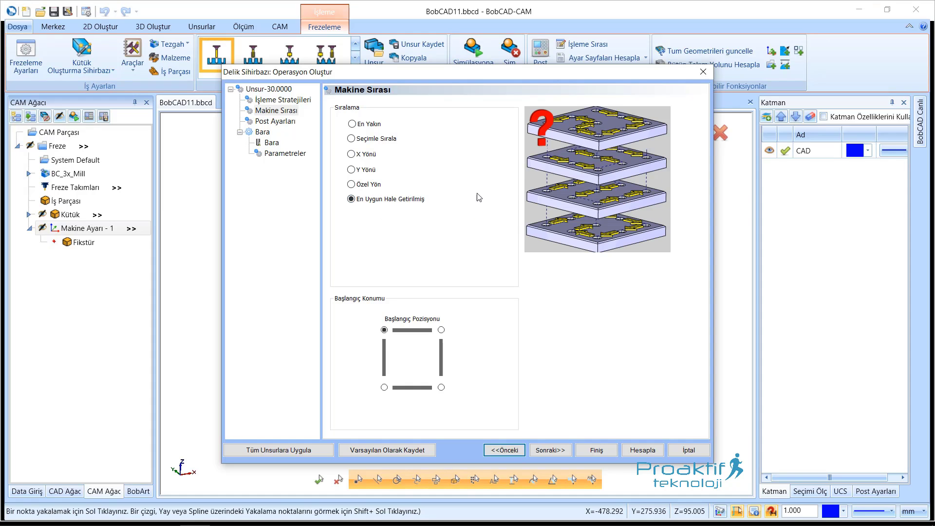
left_click(384, 141)
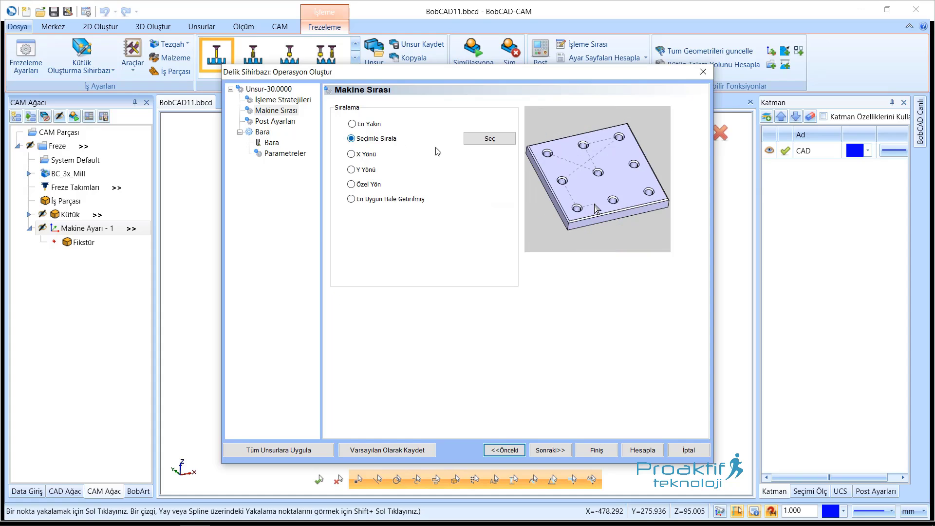
Tilt the view and pick the holes in order Delik_0, Delik_3, Delik_2, Delik_1, then accept.
left_click(492, 141)
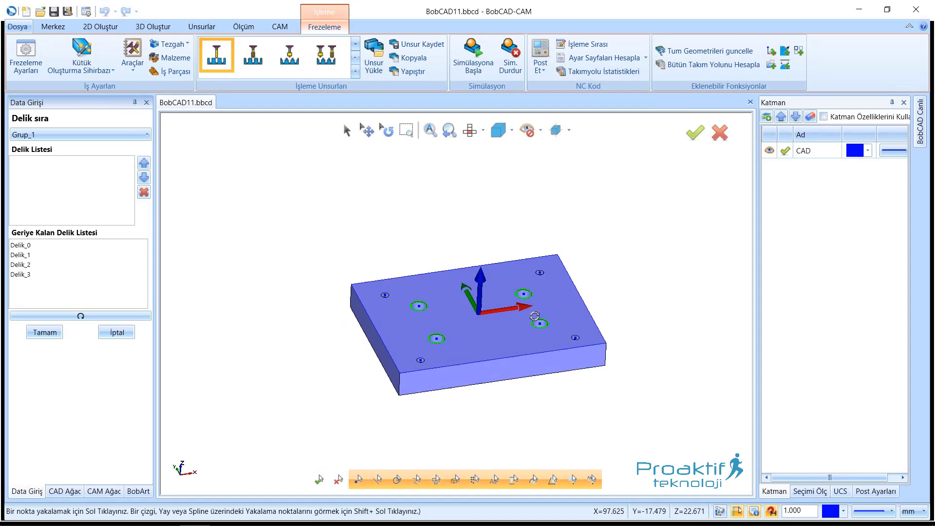
middle_click_drag(563, 311, 499, 318)
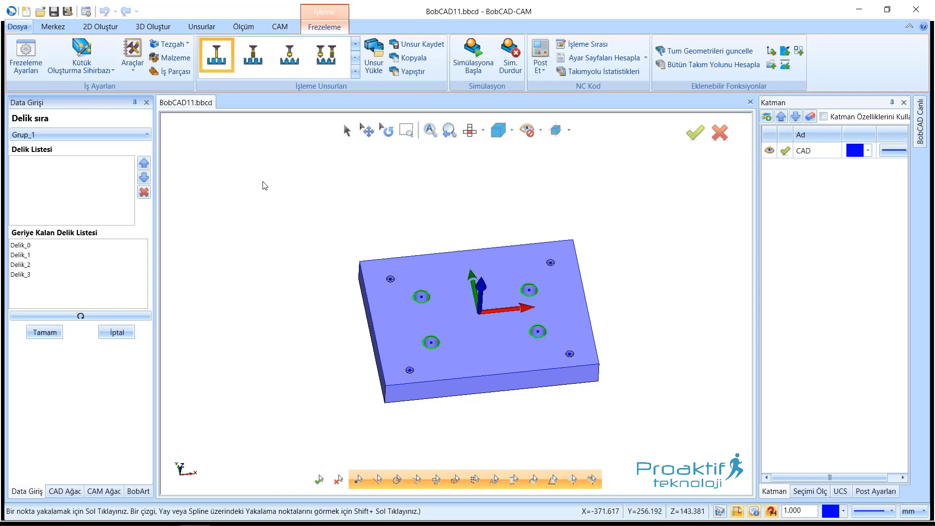
mouse_move(264, 185)
left_mouse_down()
mouse_move(245, 181)
mouse_move(255, 210)
mouse_move(302, 233)
mouse_move(335, 192)
mouse_move(408, 281)
left_mouse_up()
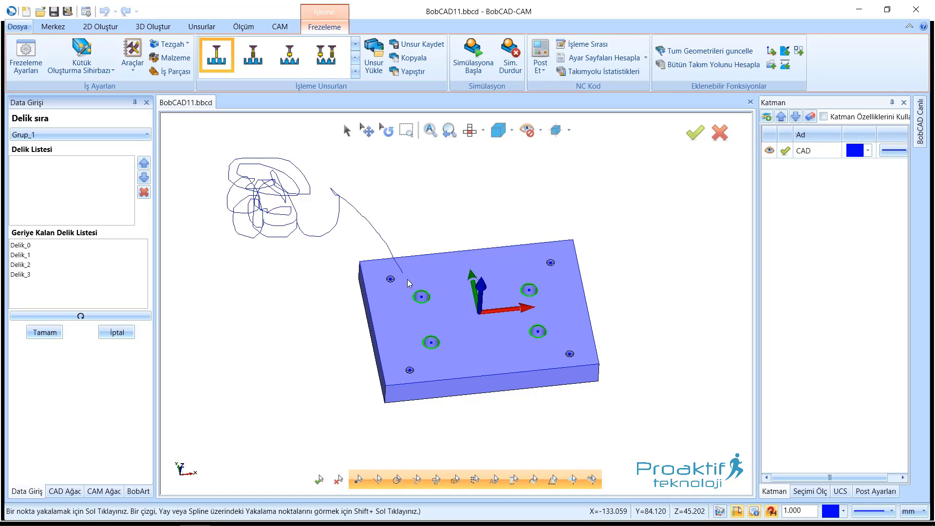
left_click(420, 296)
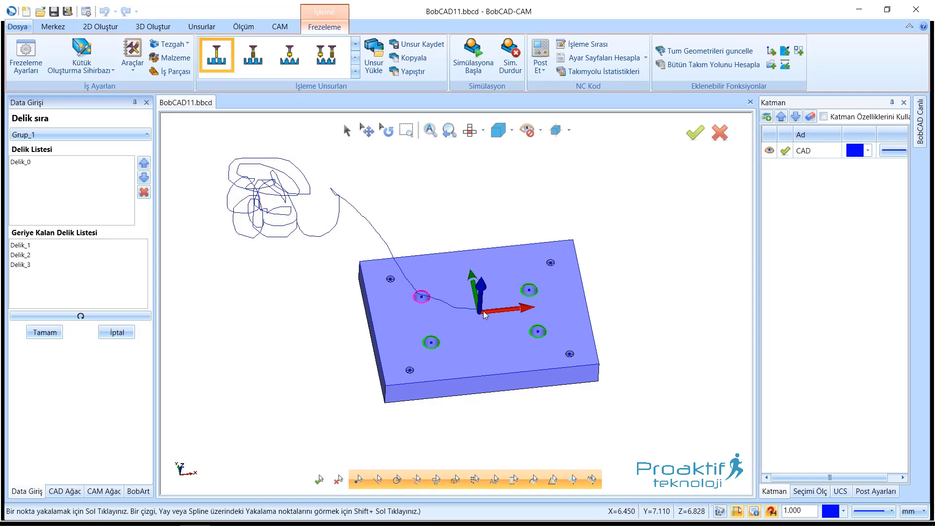
left_click(537, 332)
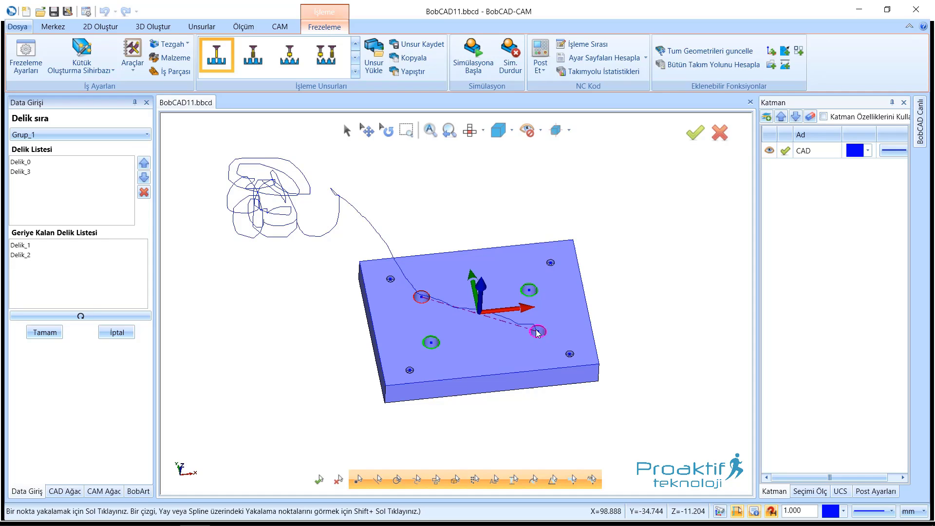
left_click(431, 344)
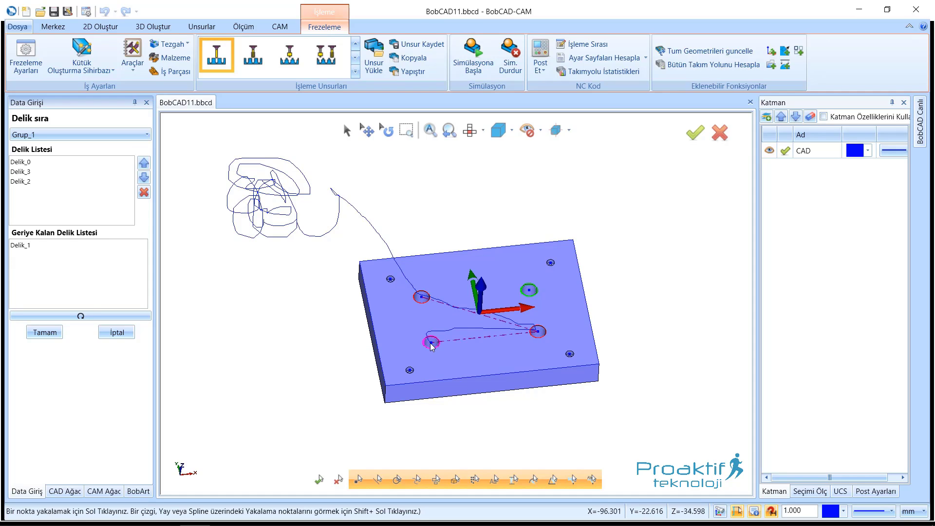
left_click(525, 292)
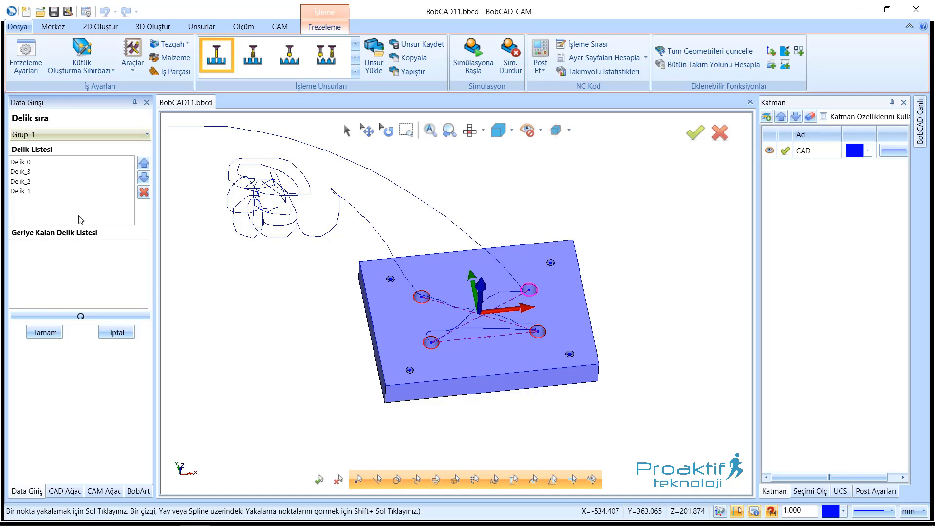
left_click(45, 332)
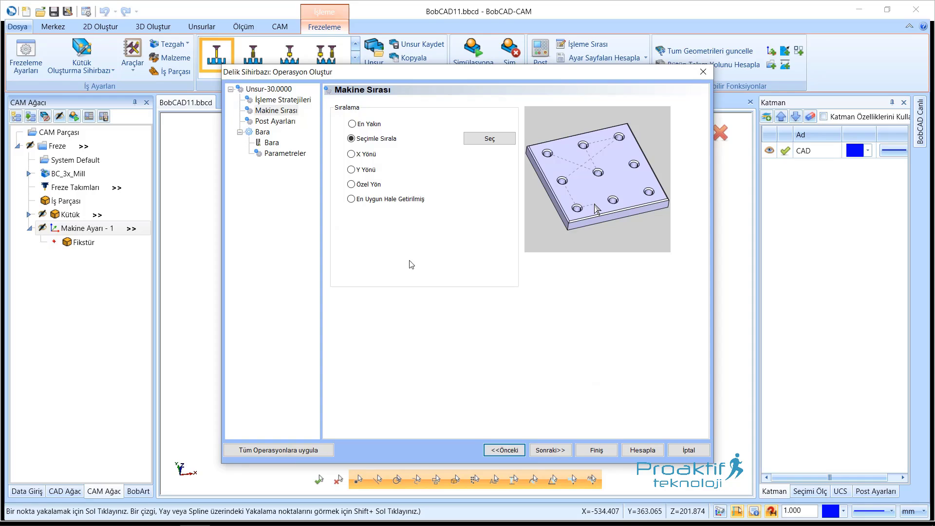
Keep Çalışma Ofseti# at 1 in Post Ayarları and advance to the Bara tool page.
left_click(539, 452)
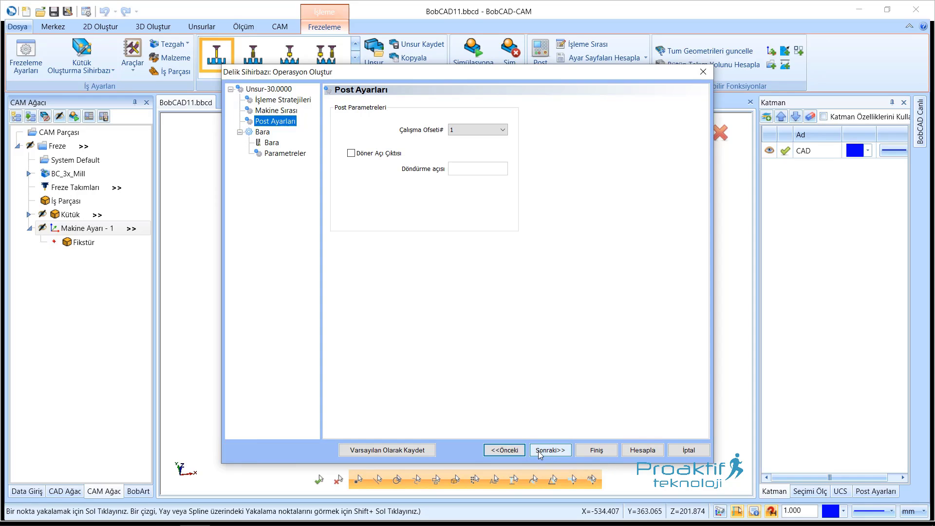
left_click(477, 131)
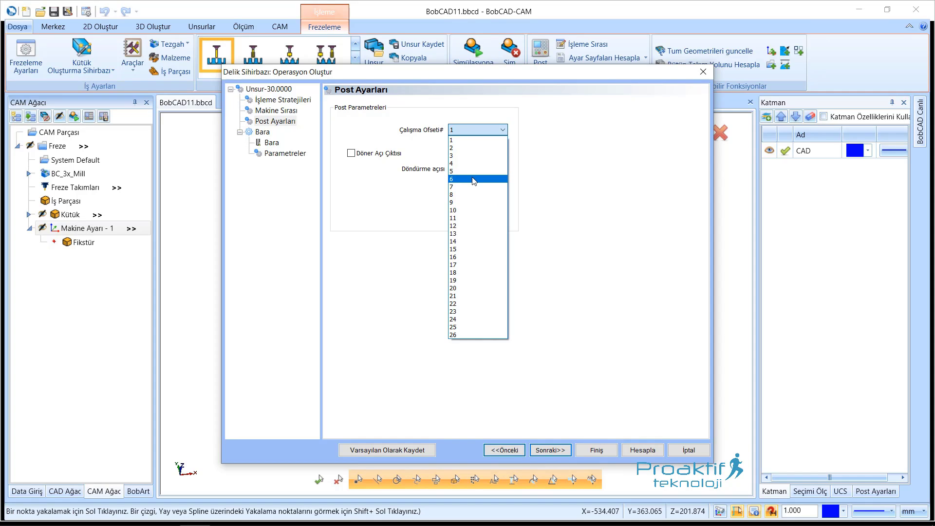
left_click(463, 140)
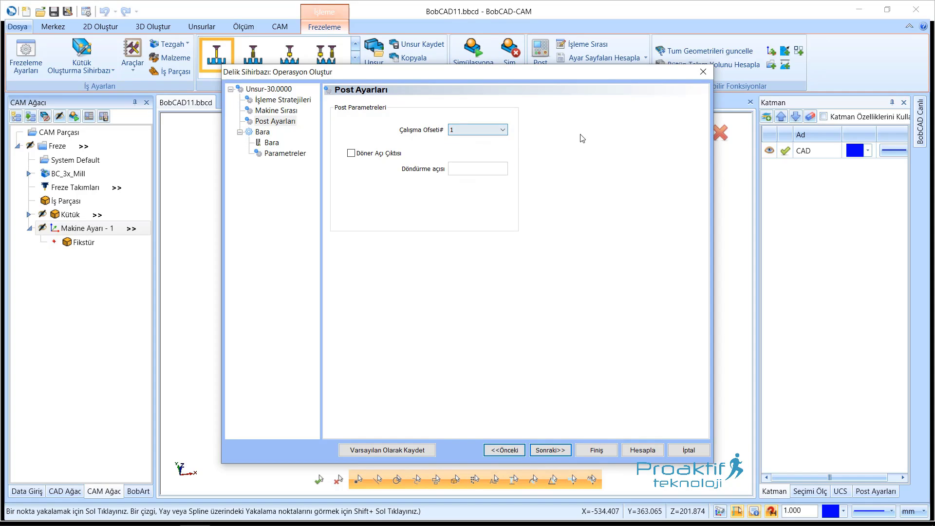
left_click(469, 131)
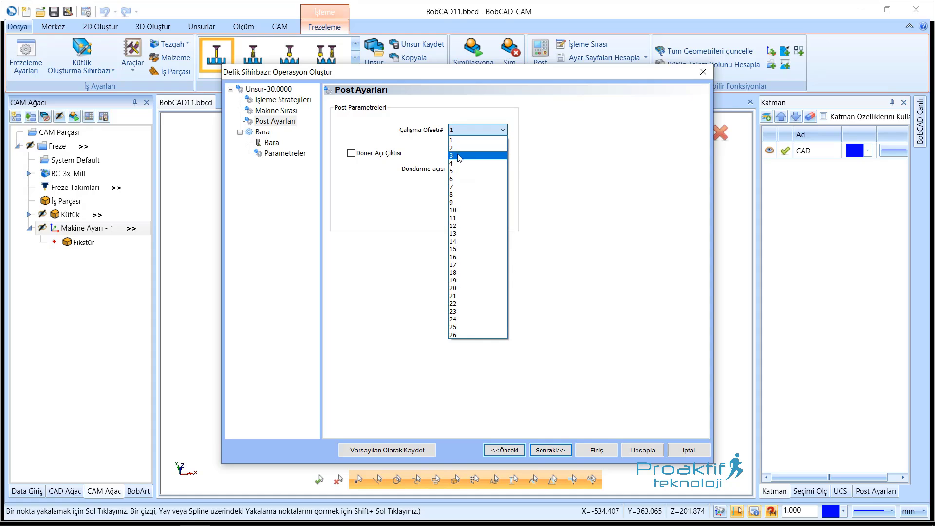
left_click(578, 199)
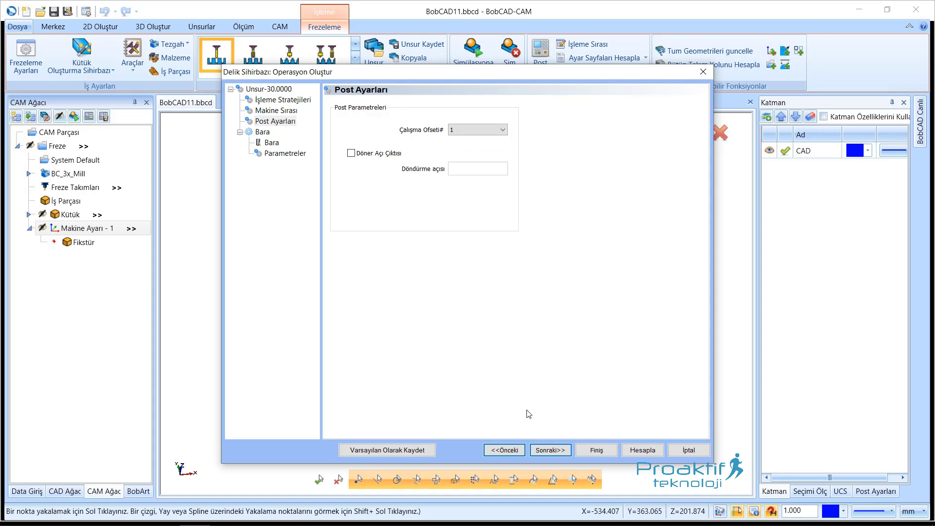
left_click(550, 451)
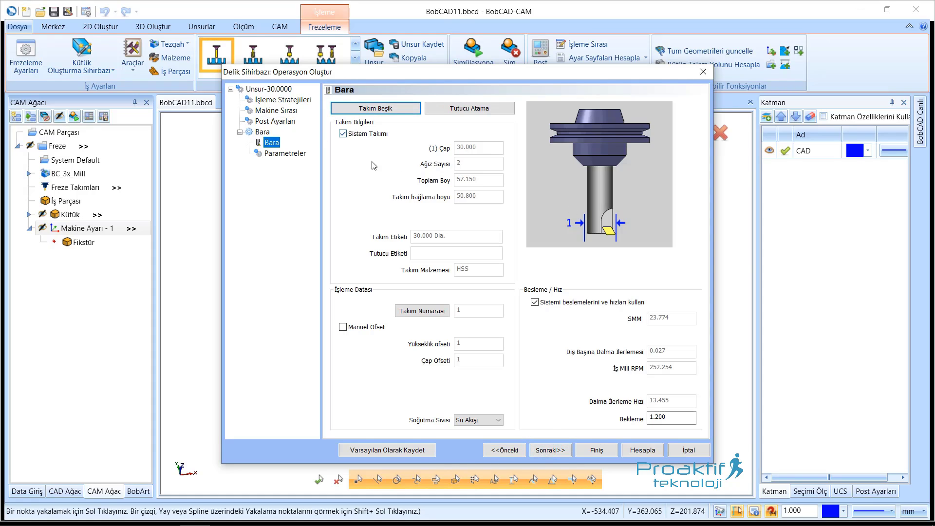
left_click(343, 134)
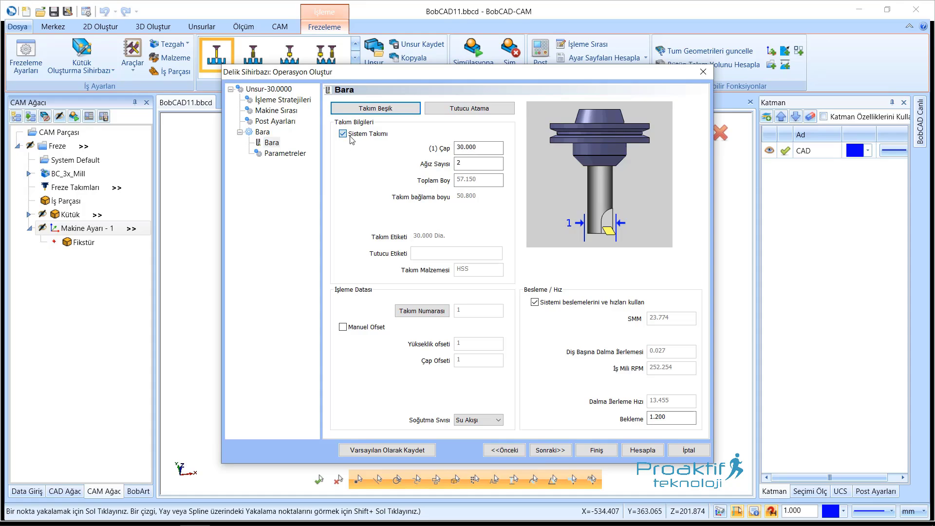
double_click(491, 148)
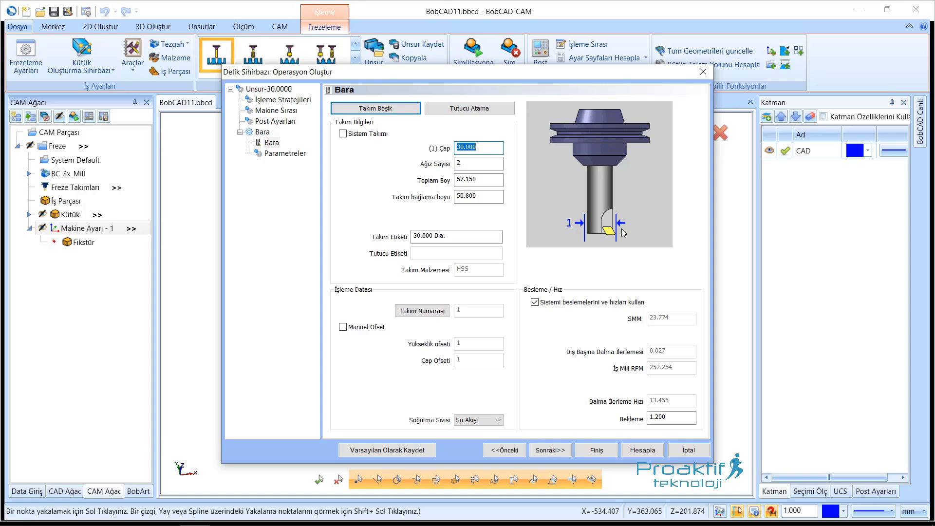
type("20")
key("Tab")
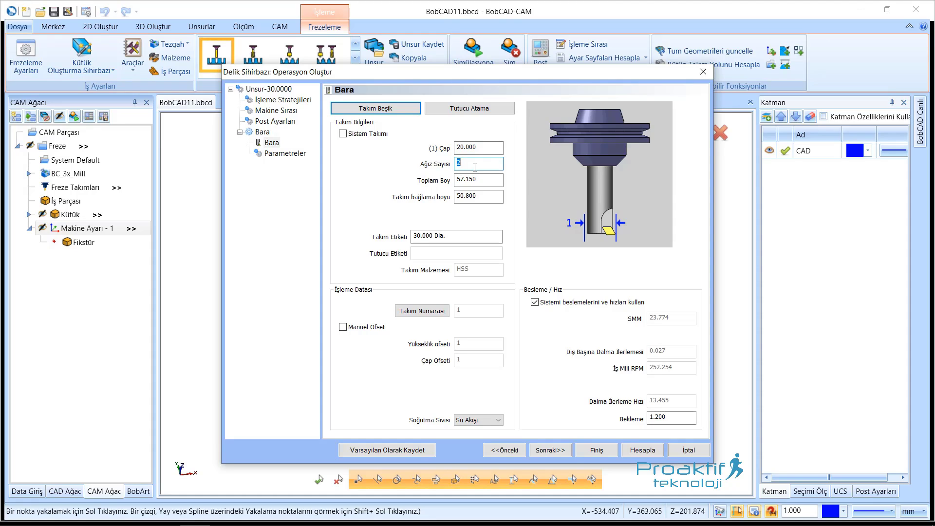
key("Tab")
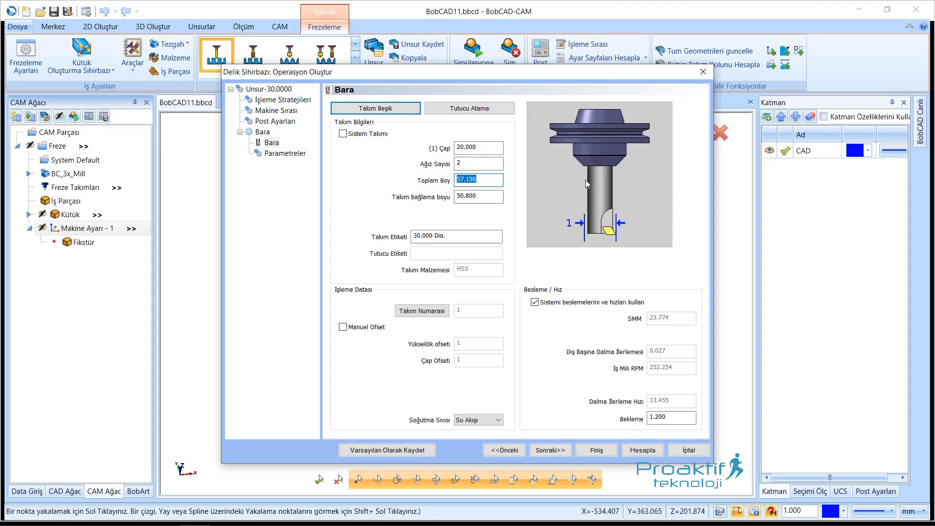
key("Tab")
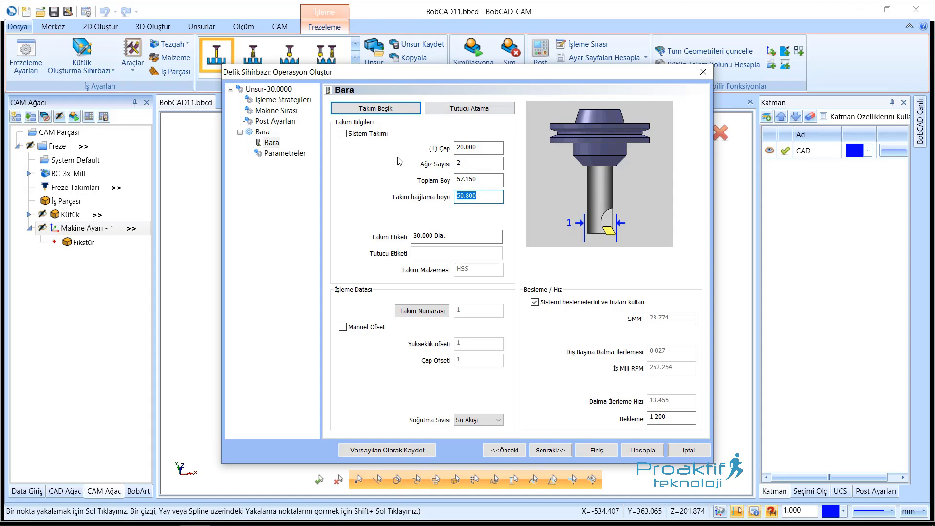
key("Tab")
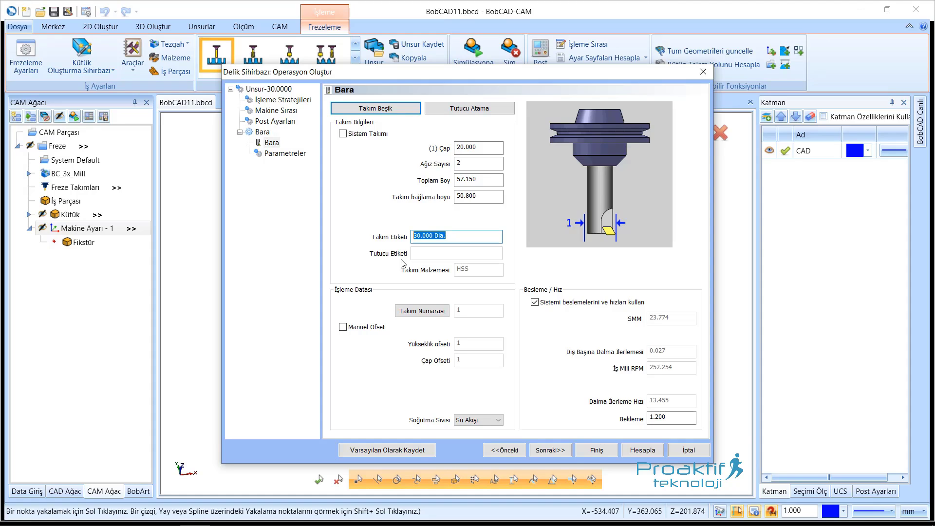
left_click(356, 135)
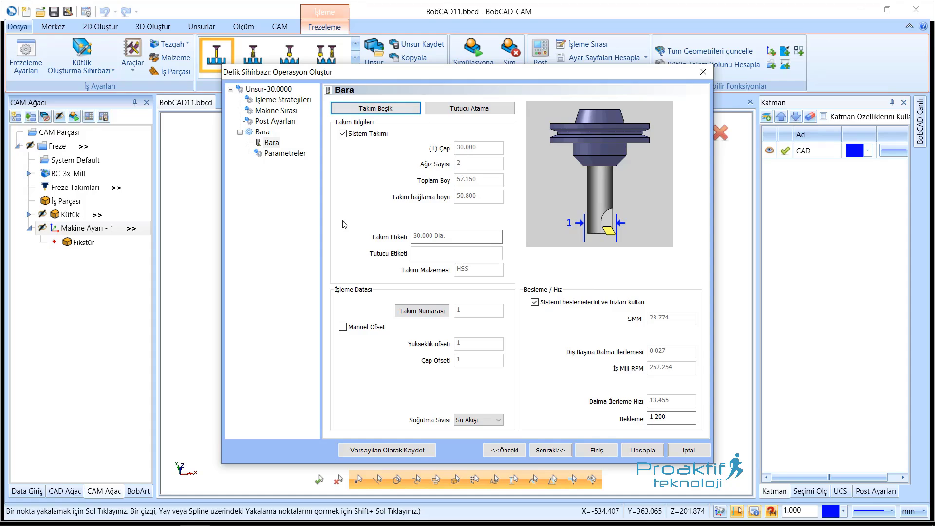
Turn off system feeds and set spindle 1200 RPM and plunge feed 30, giving 0.013 per tooth.
left_click(590, 304)
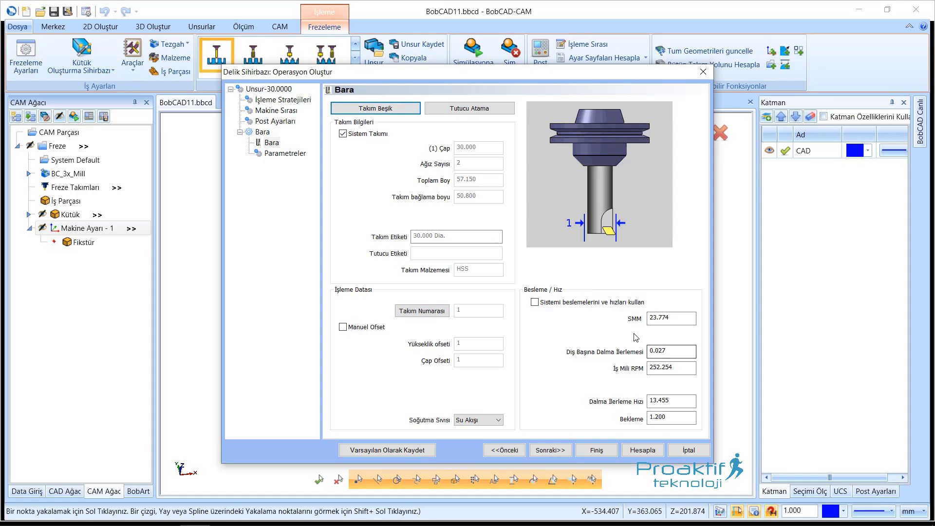
double_click(680, 369)
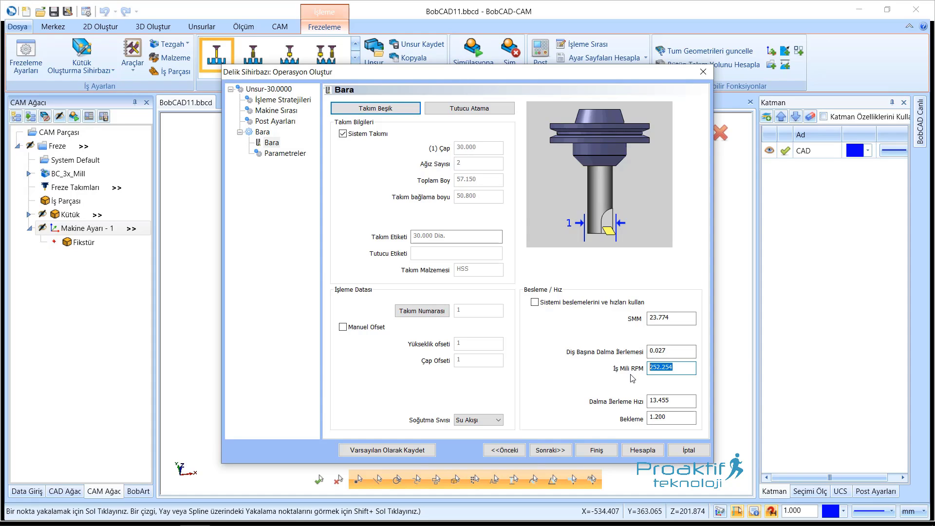
type("1200")
left_click(685, 399)
double_click(685, 399)
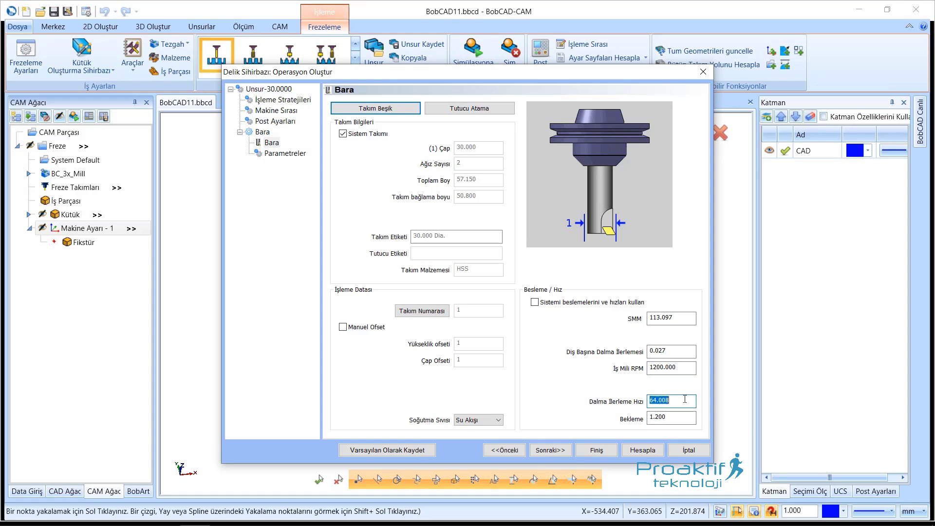
type("30")
left_click(671, 352)
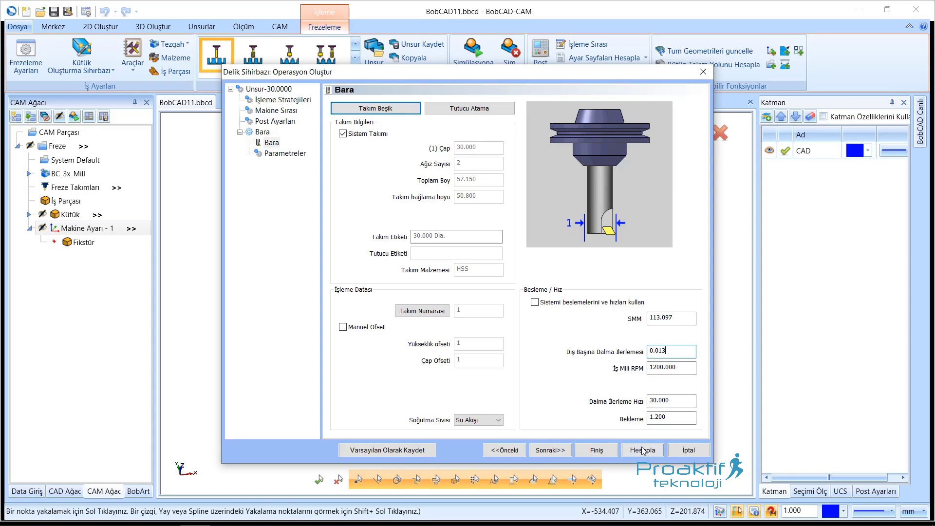
Turn off automatic numbering and set the boring tool's number to 11 in the tool list.
left_click(407, 312)
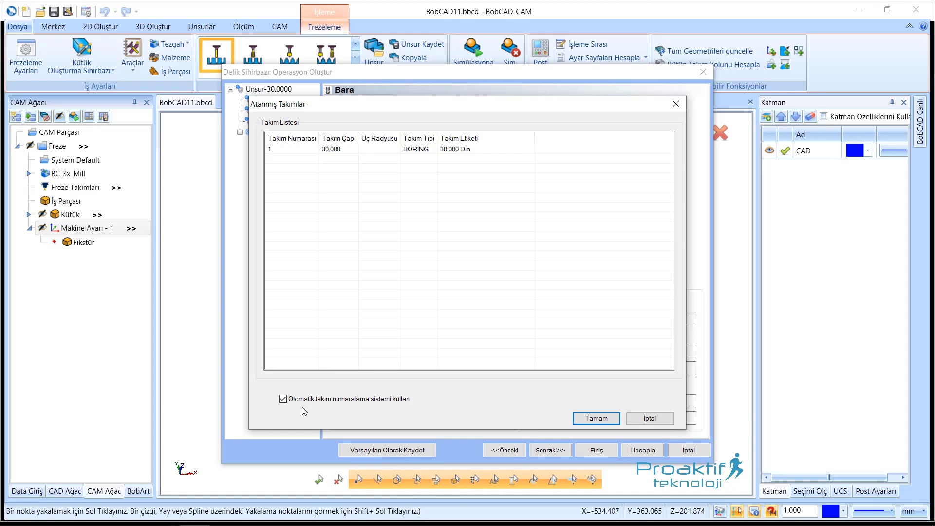
left_click(283, 399)
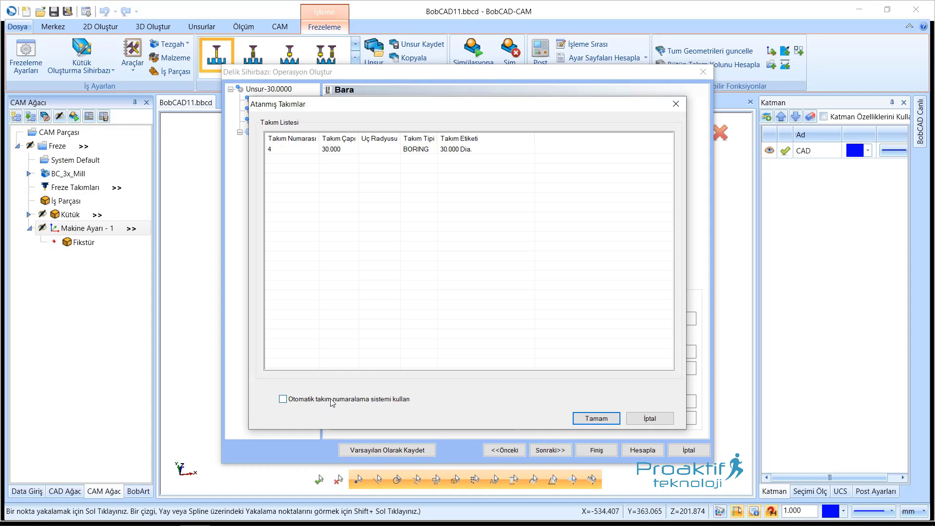
left_click(268, 152)
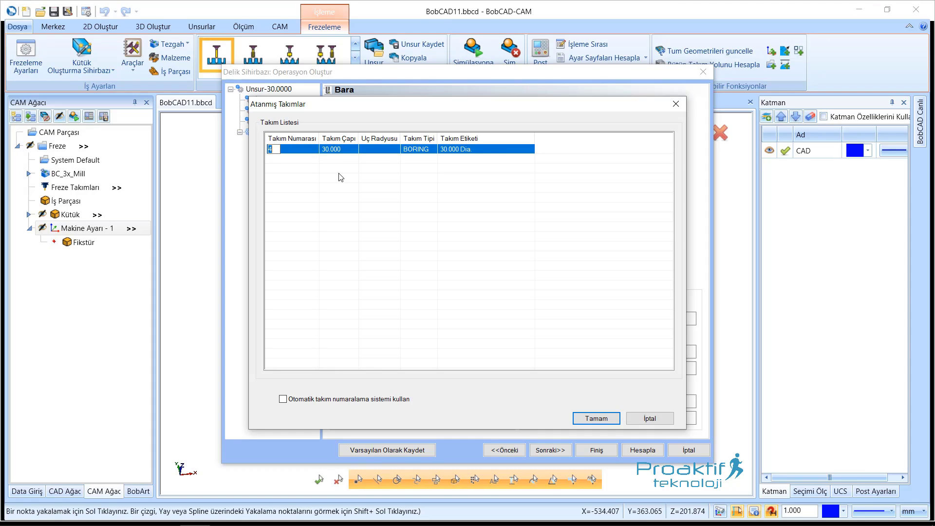
type("11")
left_click(347, 191)
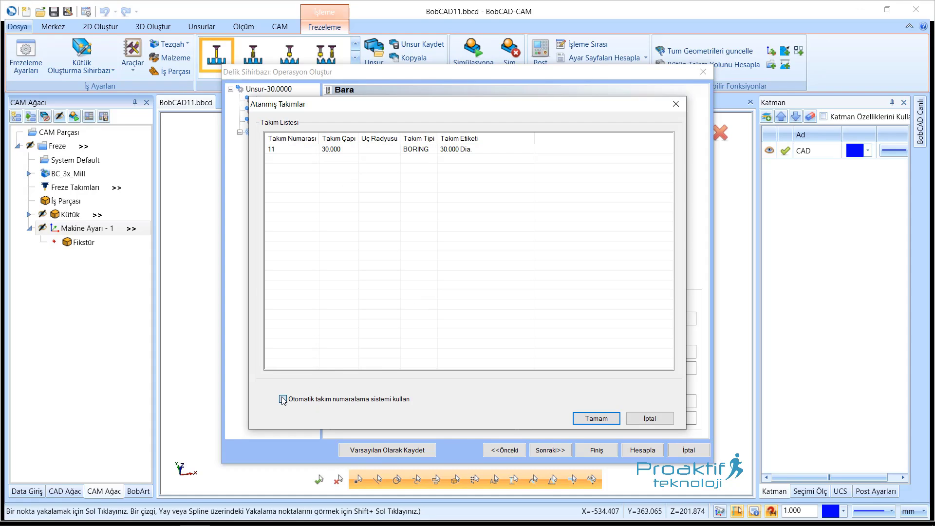
left_click(275, 151)
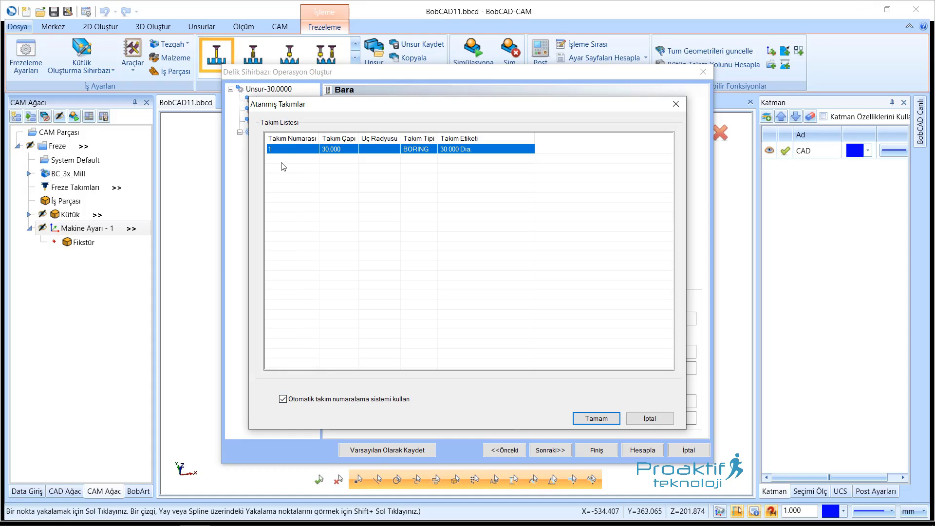
left_click(303, 156)
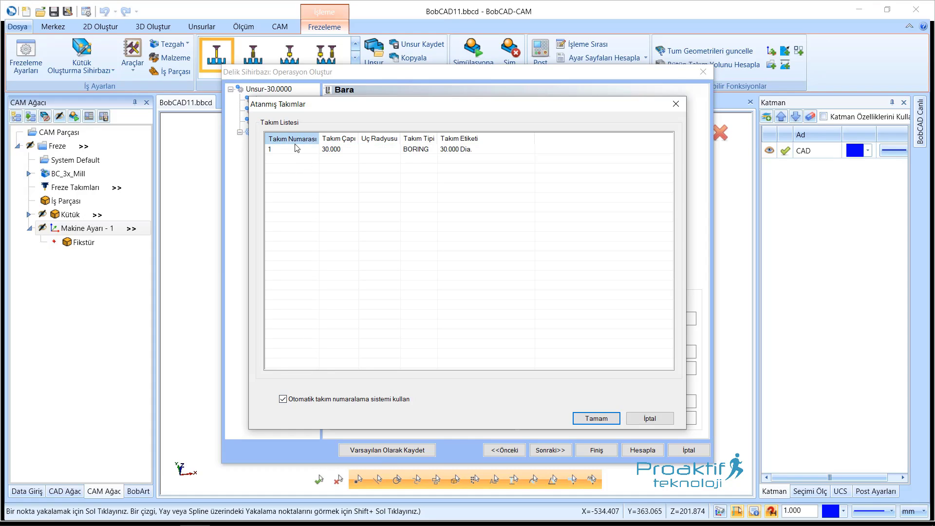
left_click(295, 150)
left_click(282, 399)
left_click(595, 420)
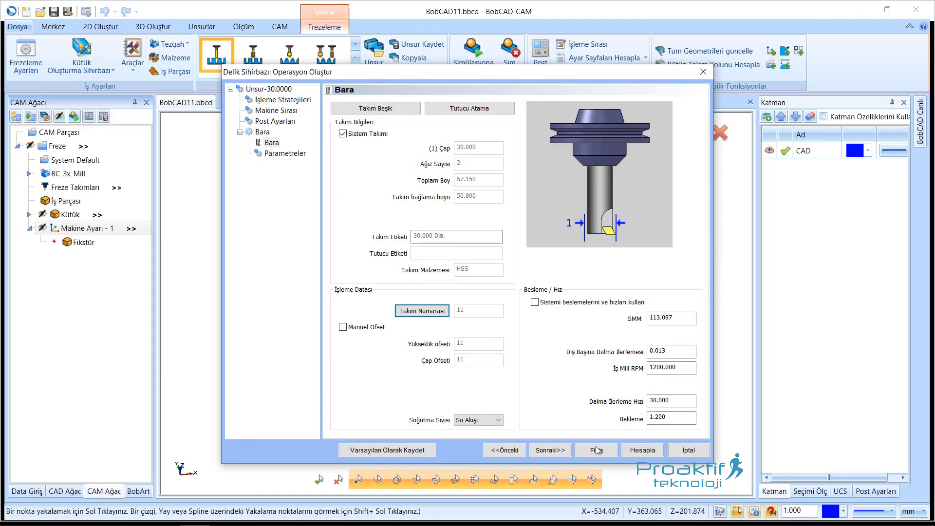
Leave the coolant on Su Akışı and move on to the Parametreler page.
left_click(497, 420)
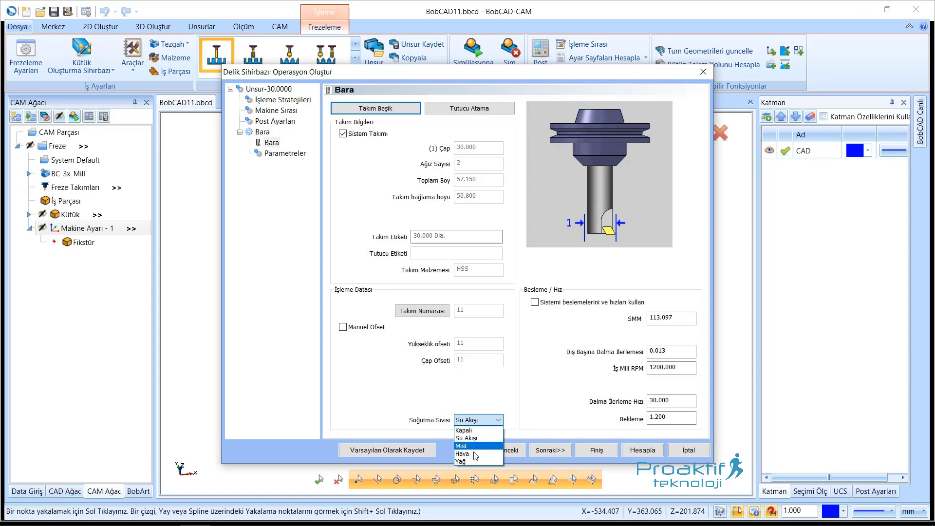
left_click(517, 398)
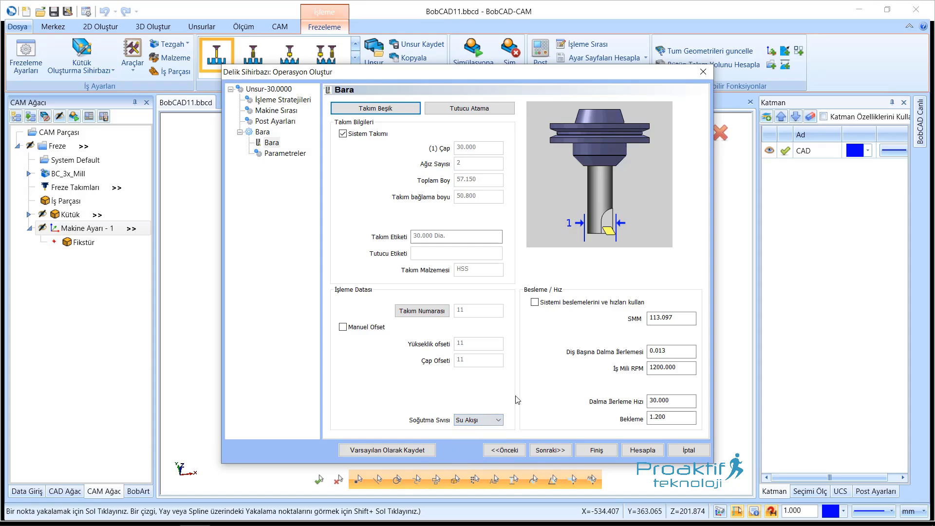
left_click(545, 450)
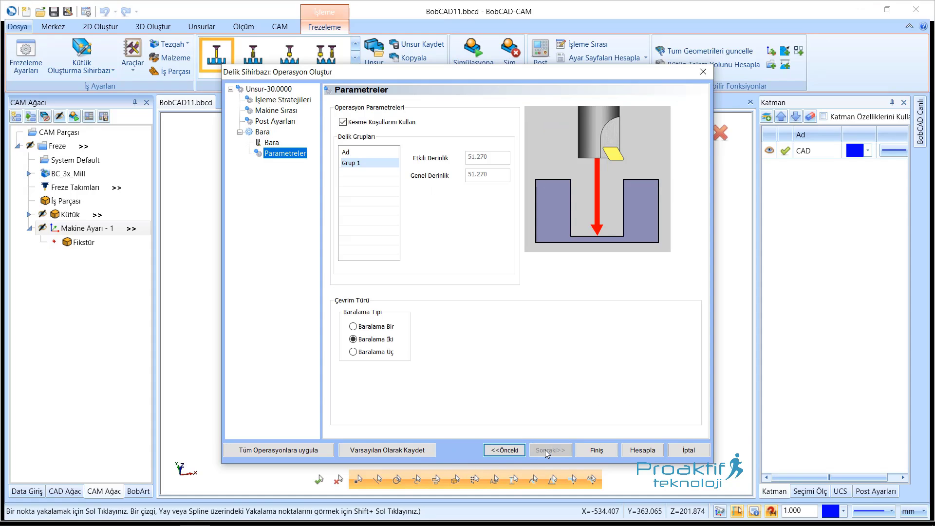
Disable cutting conditions and set the boring depths to 55.000.
left_click(381, 123)
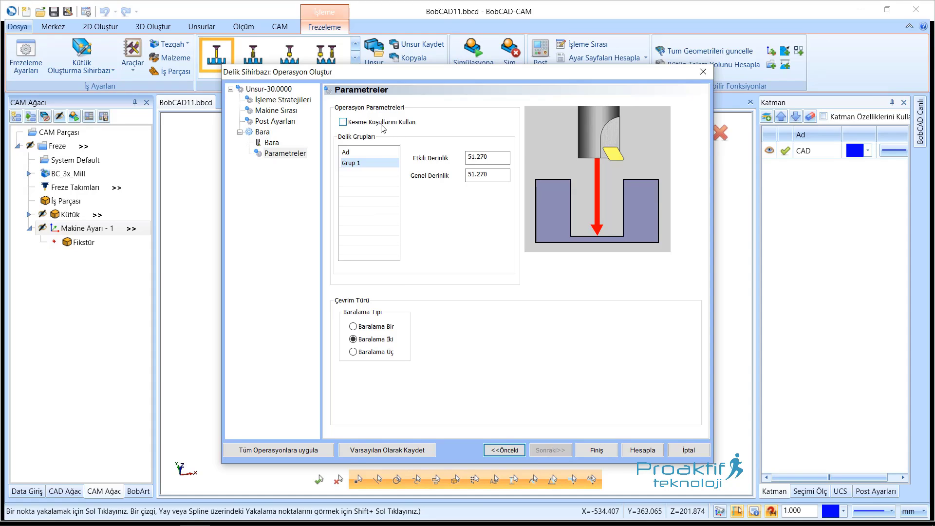
double_click(479, 157)
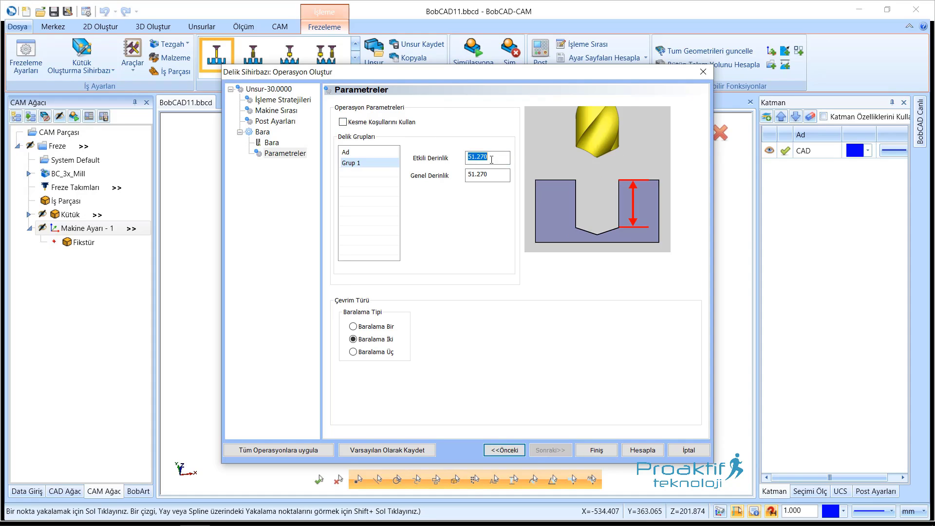
double_click(498, 174)
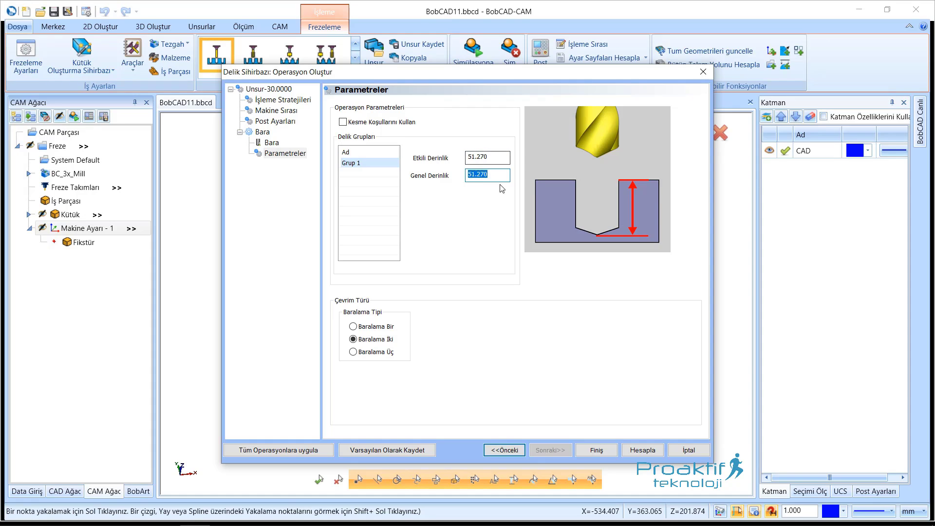
left_click(495, 178)
double_click(495, 178)
left_click(495, 178)
double_click(495, 178)
type("55")
key("Tab")
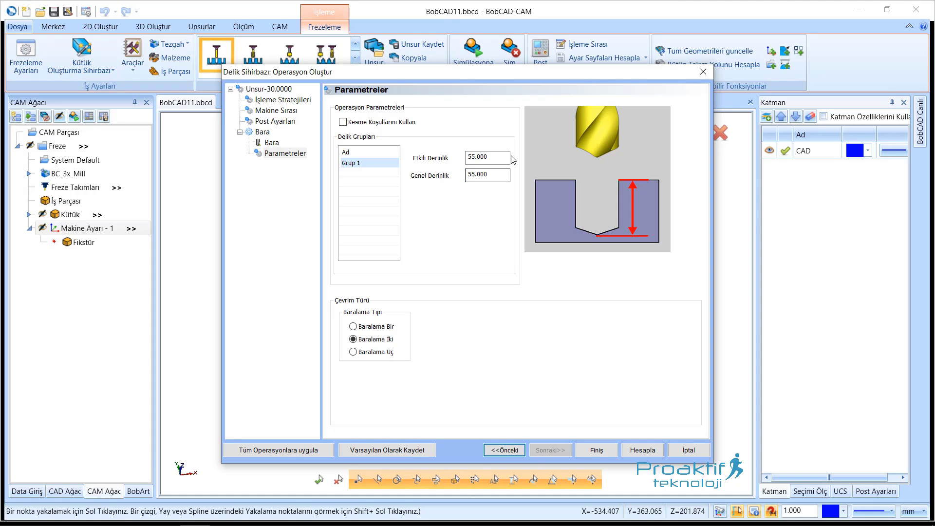
double_click(487, 157)
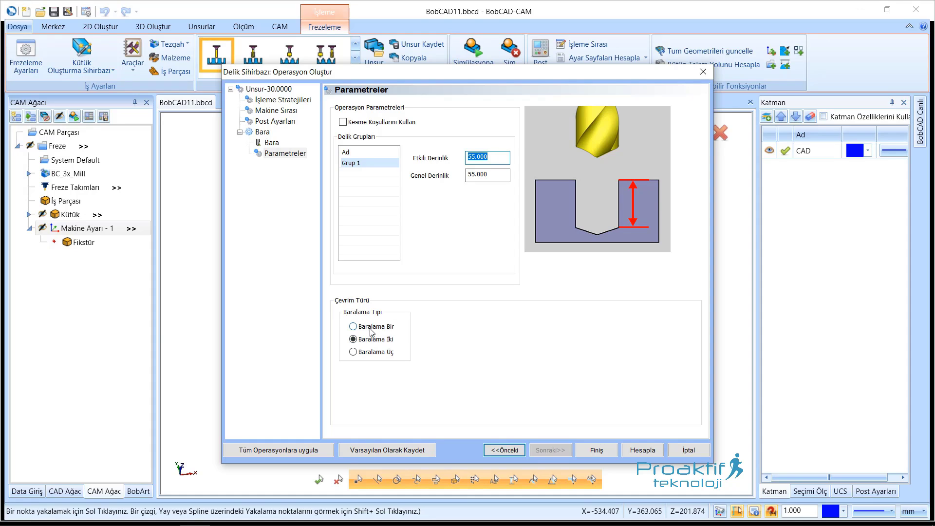
Select the Baralama Bir boring cycle.
left_click(371, 327)
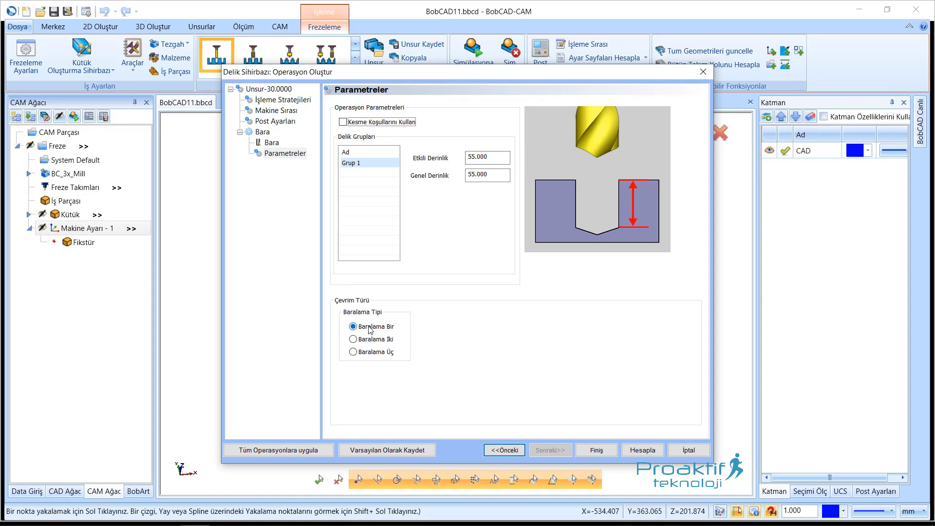
left_click(371, 351)
left_click(392, 330)
Compute the boring toolpath and fit the whole plate back into view.
left_click(640, 452)
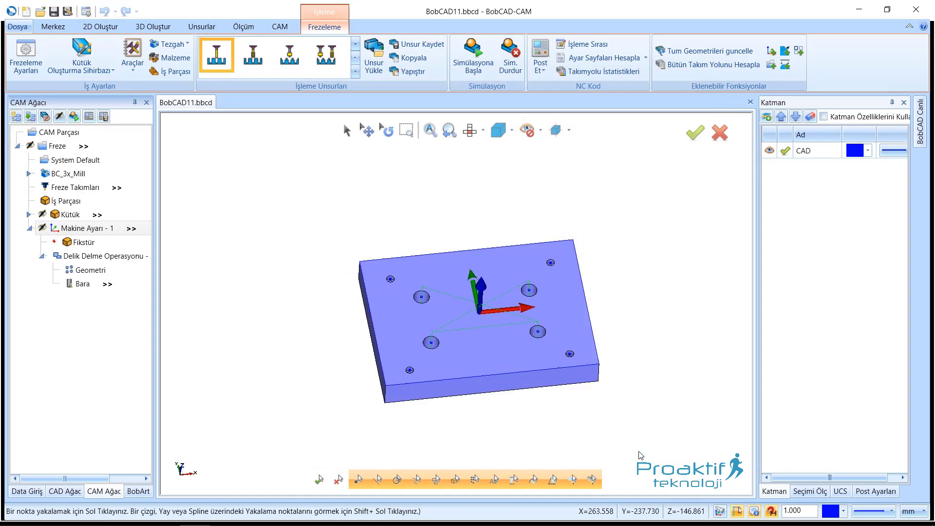
scroll(524, 286, "up", 5)
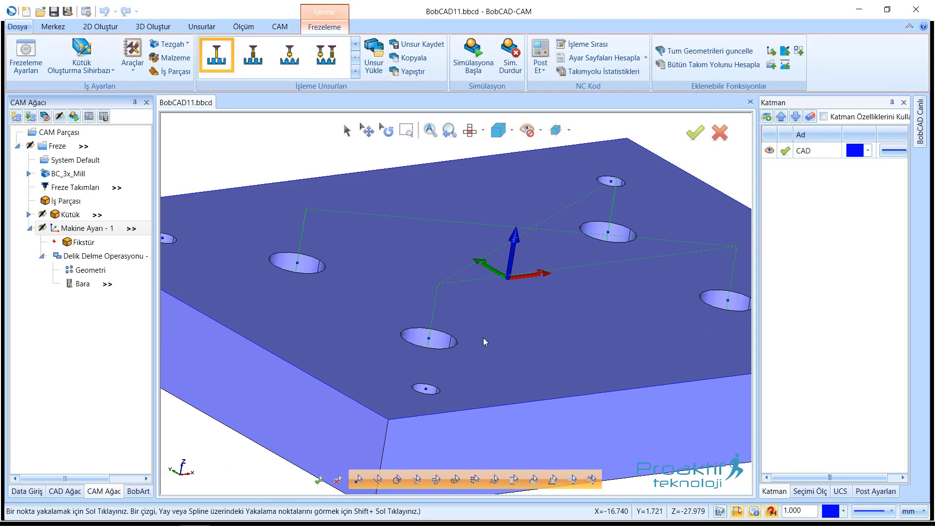
middle_click_drag(480, 334, 455, 314)
key("Home")
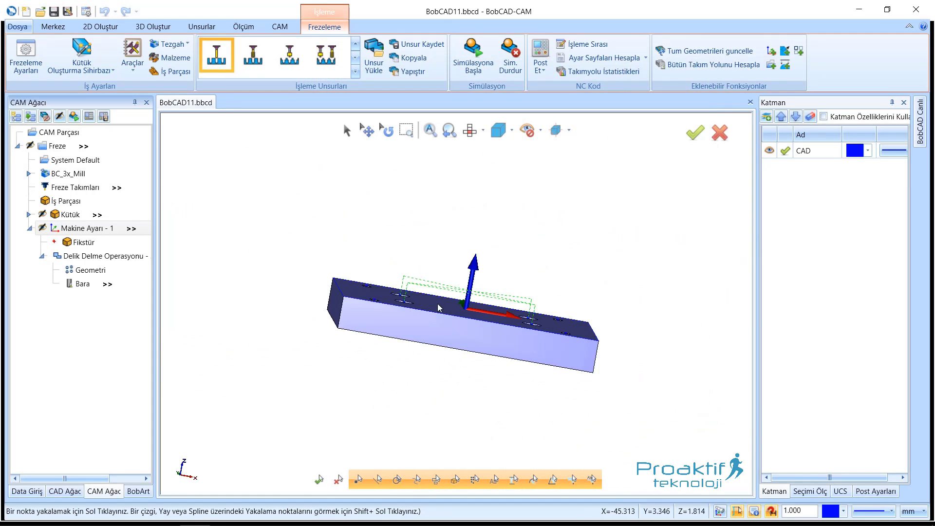
Open the Önizleme preview for the Bara operation and orbit closer to the tool.
right_click(97, 287)
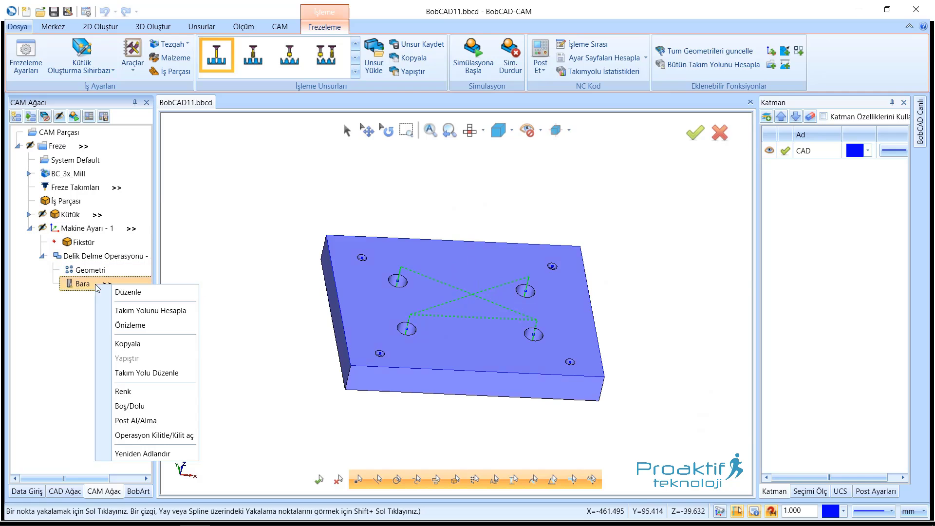
left_click(117, 325)
mouse_move(301, 332)
middle_mouse_down()
mouse_move(416, 267)
mouse_move(431, 340)
middle_mouse_up()
scroll(416, 267, "up", 5)
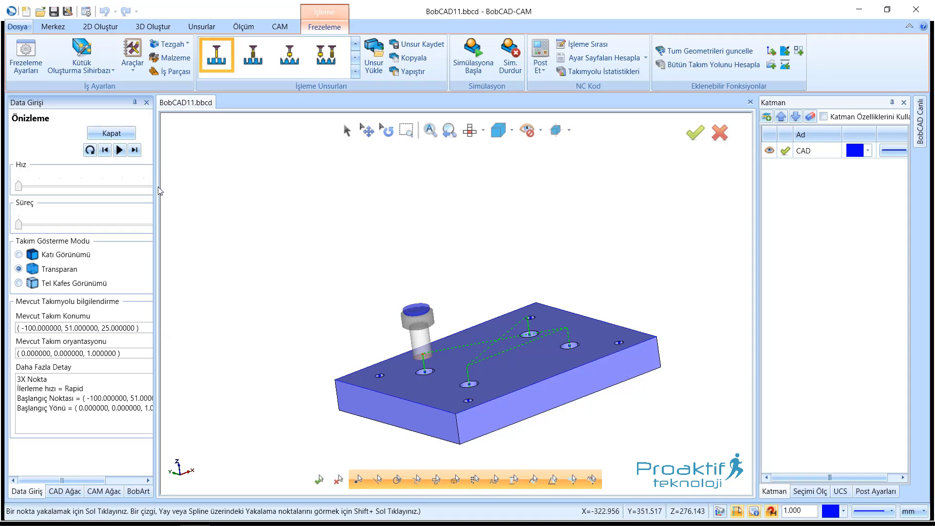
Step the preview tool down into the first hole, retract it and move on.
left_click(134, 150)
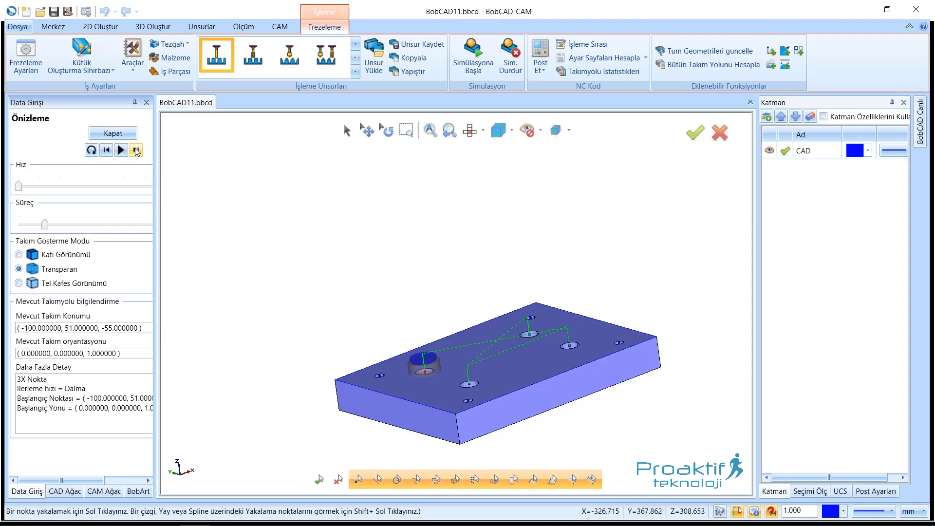
left_click(136, 151)
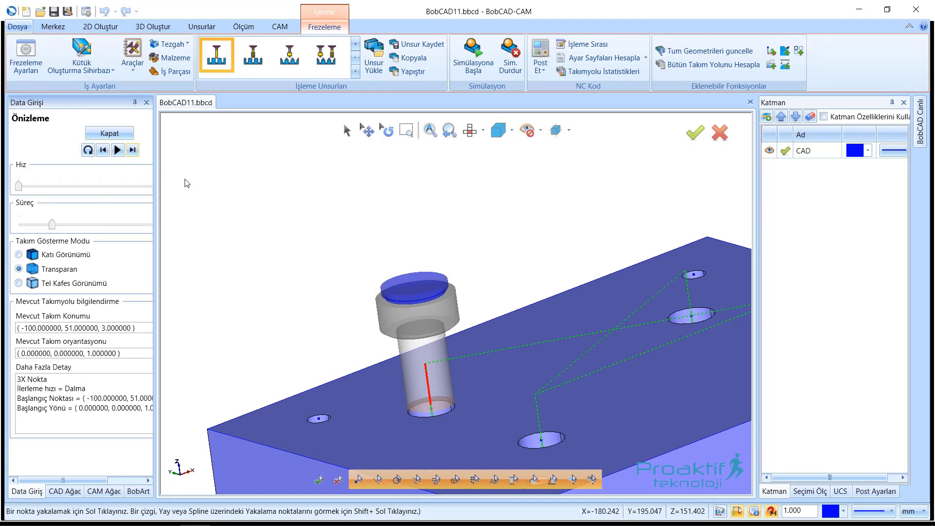
scroll(461, 357, "down", 5)
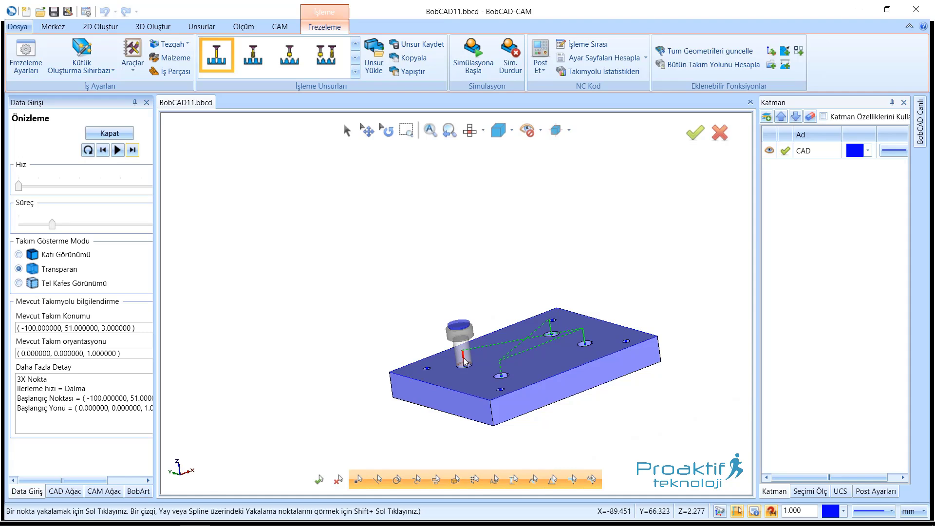
left_click(135, 151)
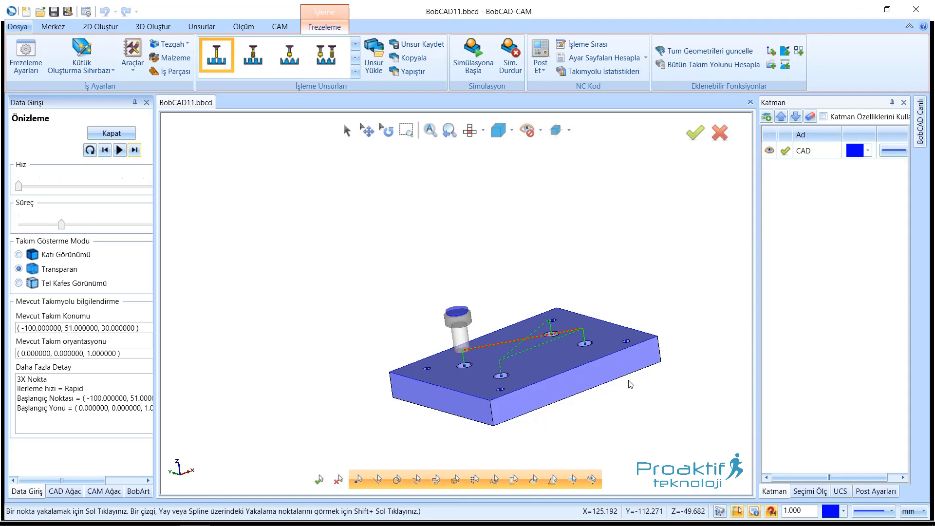
left_click(136, 151)
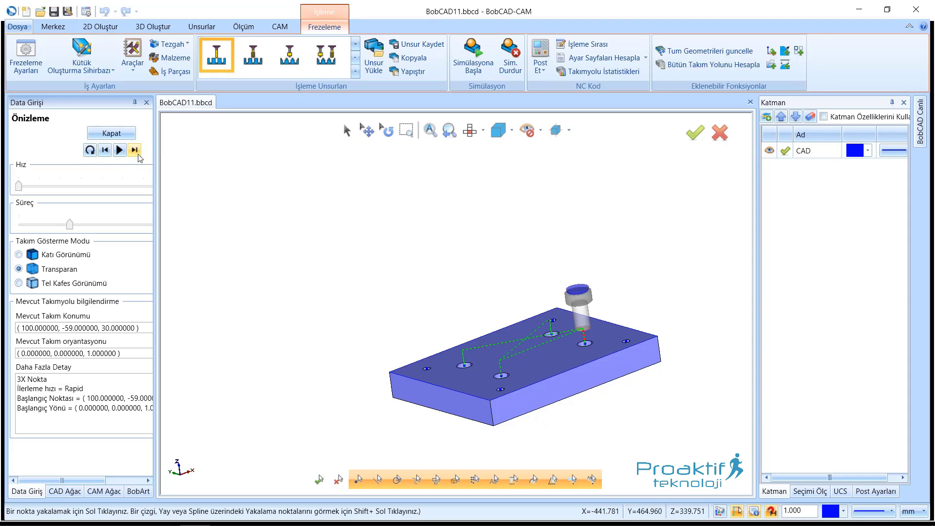
Step the tool through the right, left and top-middle holes, ending with the final retract.
left_click(139, 155)
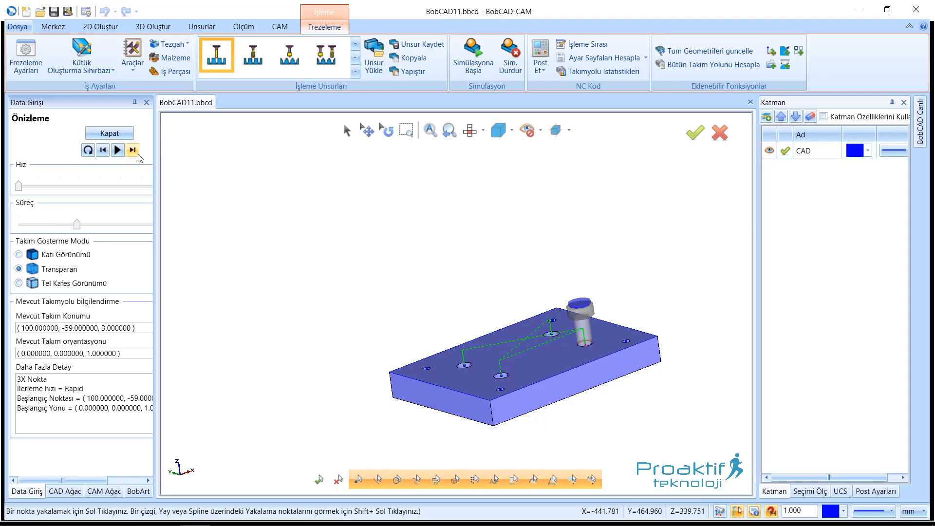
left_click(139, 155)
left_click(138, 155)
left_click(138, 155)
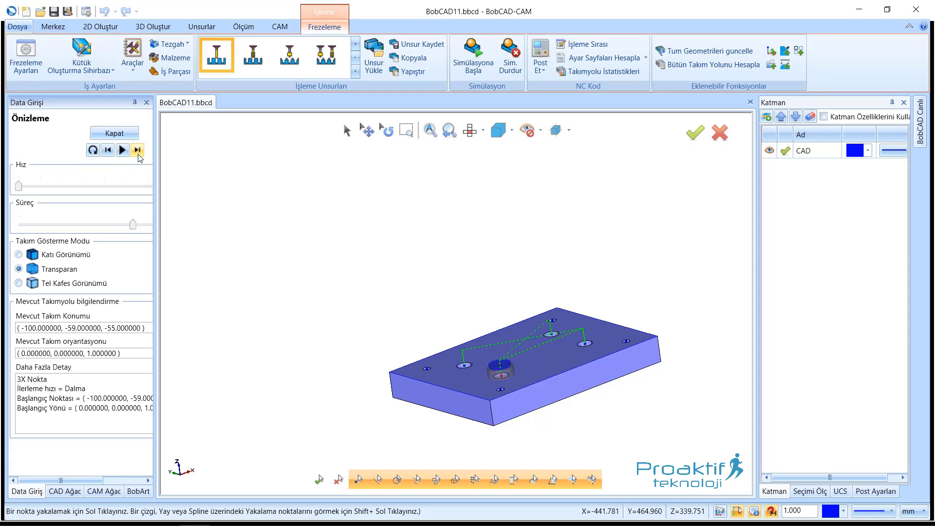
left_click(138, 155)
left_click(138, 155)
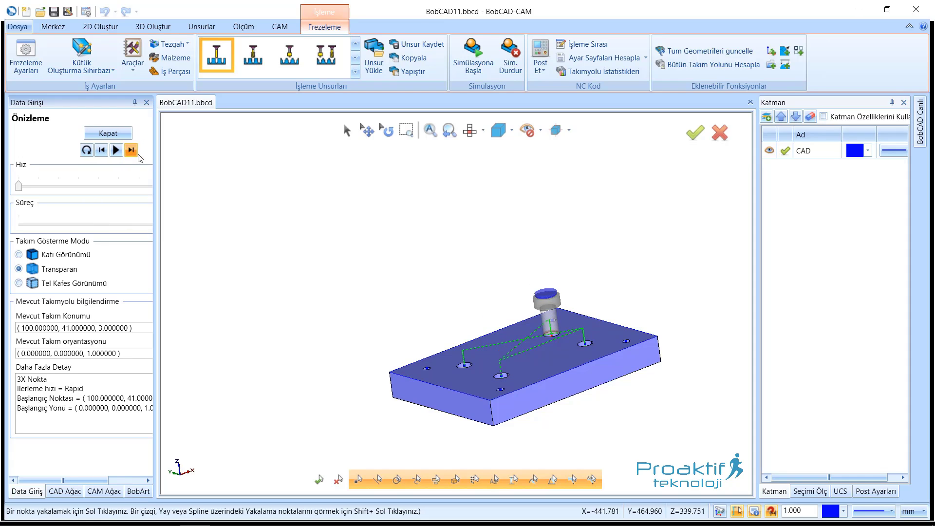
left_click(138, 155)
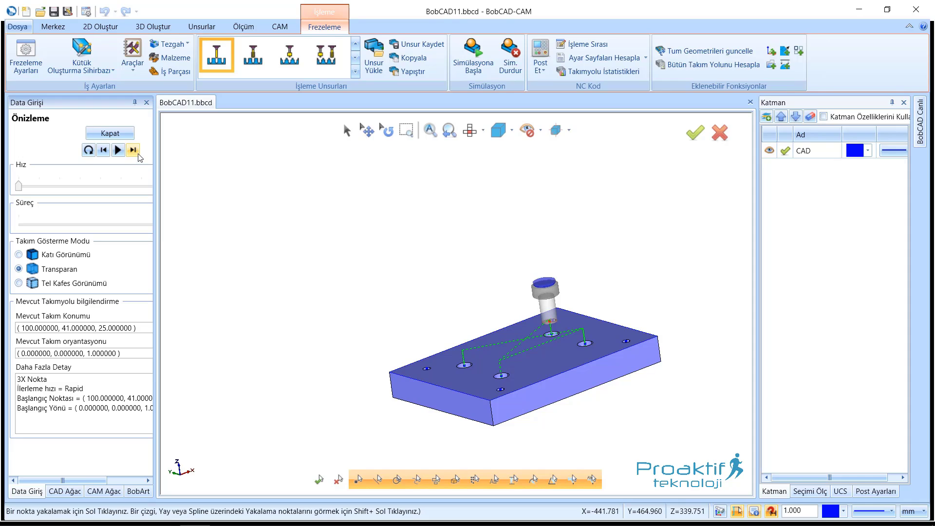
Make Bara a custom tool with 150 total and 100 holder length, then recompute.
left_click(110, 133)
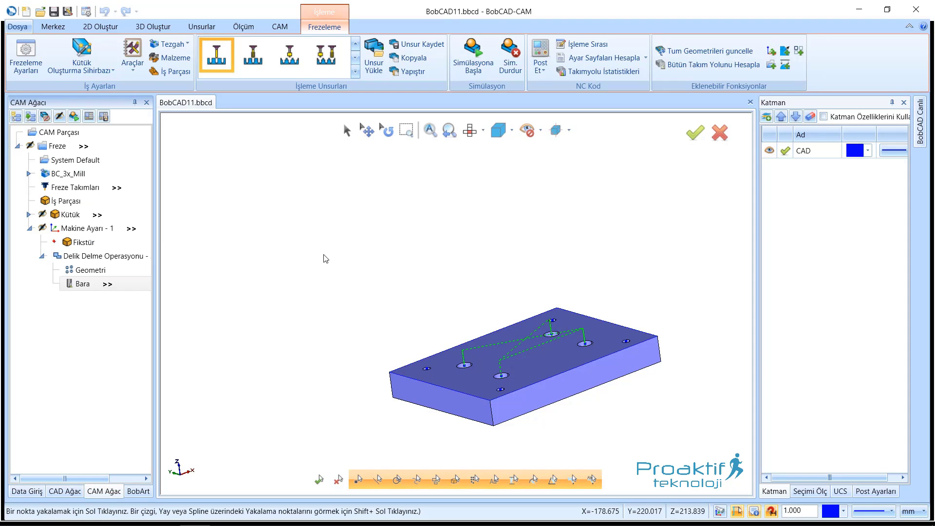
right_click(80, 287)
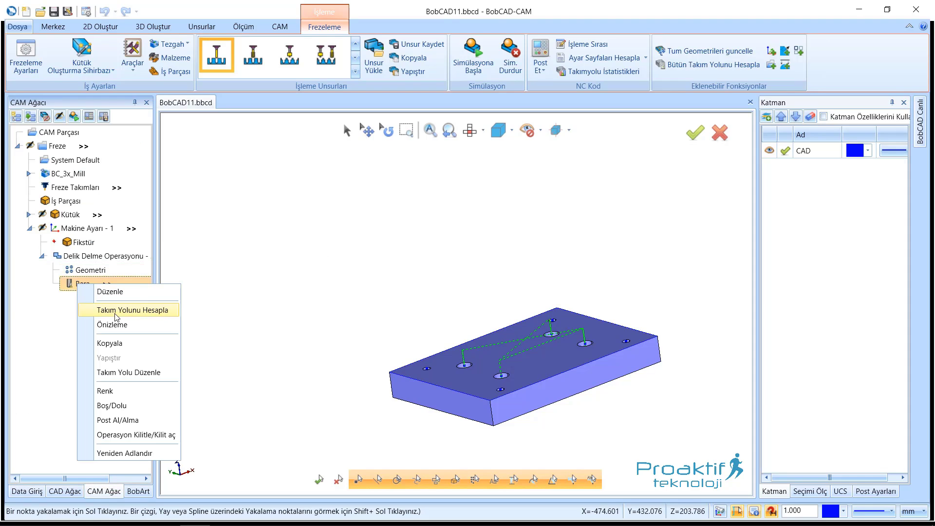
left_click(111, 294)
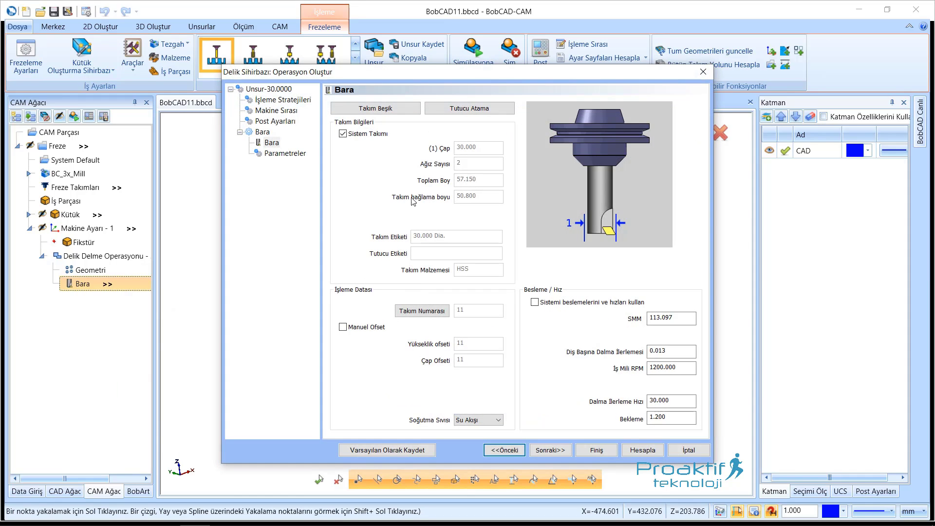
left_click(350, 135)
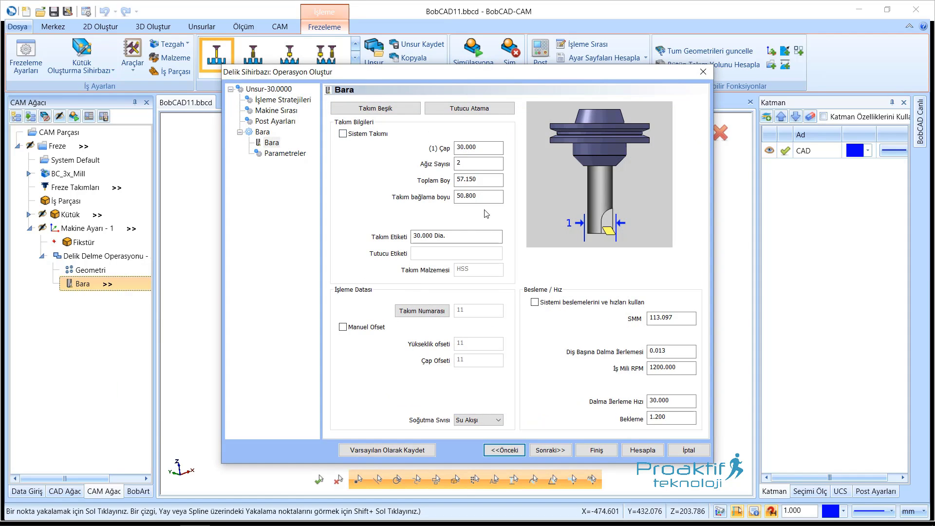
double_click(486, 182)
left_click(489, 195)
type("100")
left_click(642, 450)
right_click(83, 287)
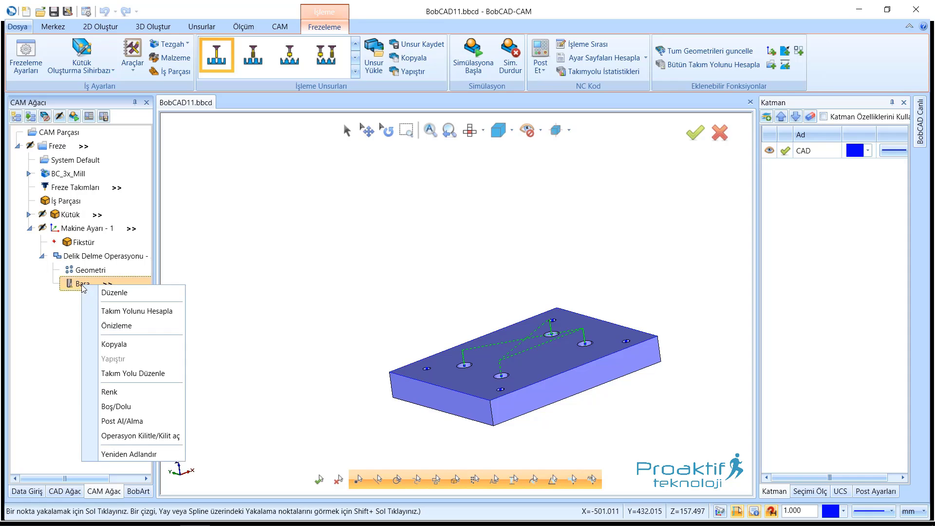
left_click(116, 325)
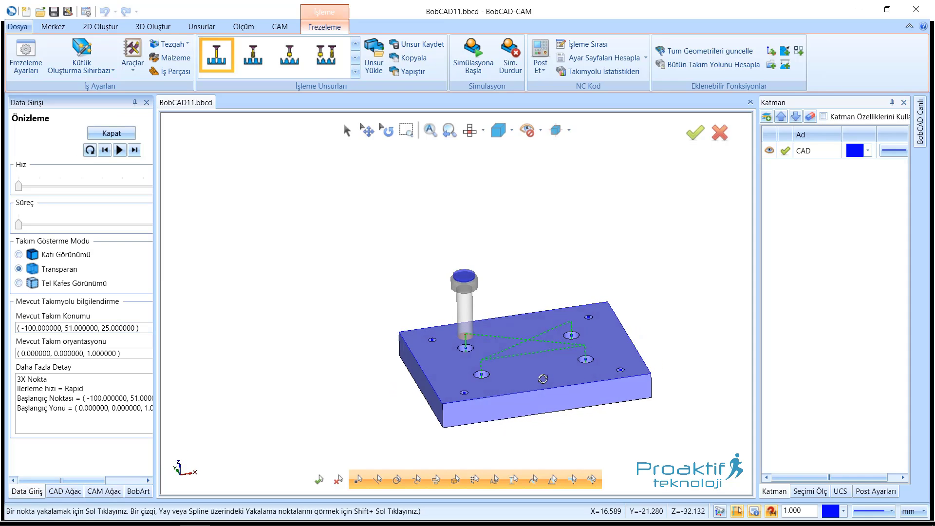
middle_click_drag(542, 379, 371, 259)
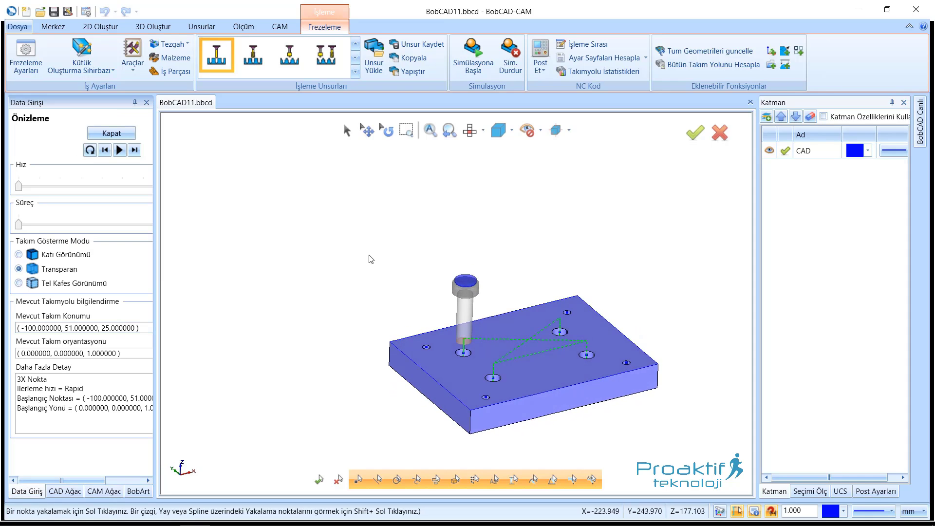
left_click(137, 153)
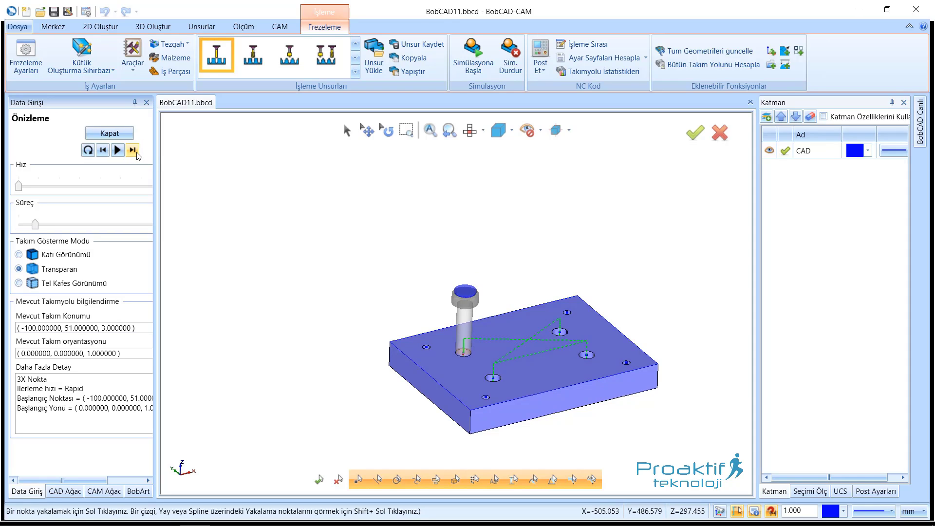
left_click(137, 153)
left_click(136, 152)
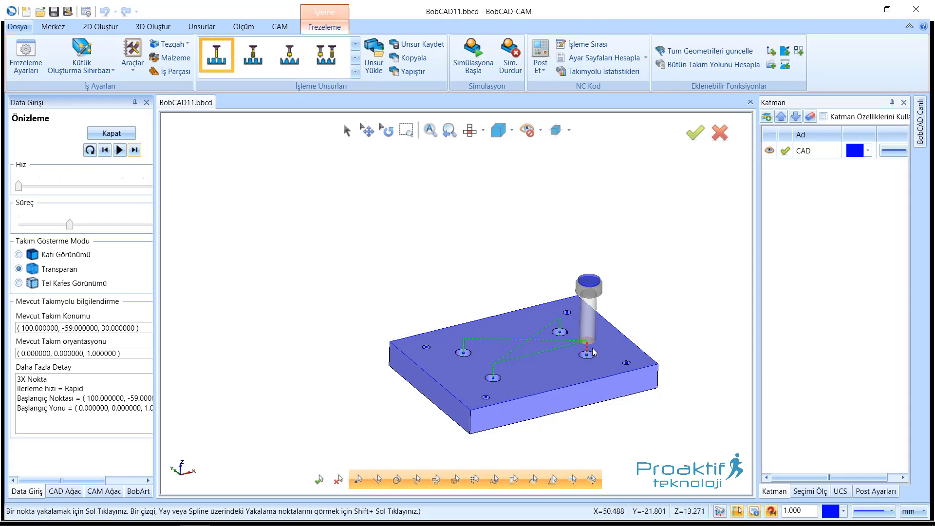
left_click(133, 151)
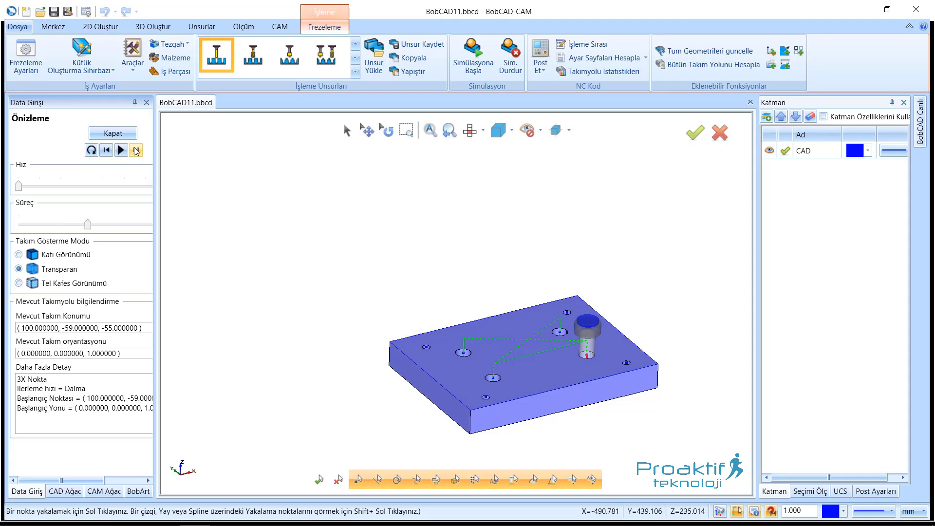
left_click(136, 151)
left_click(136, 151)
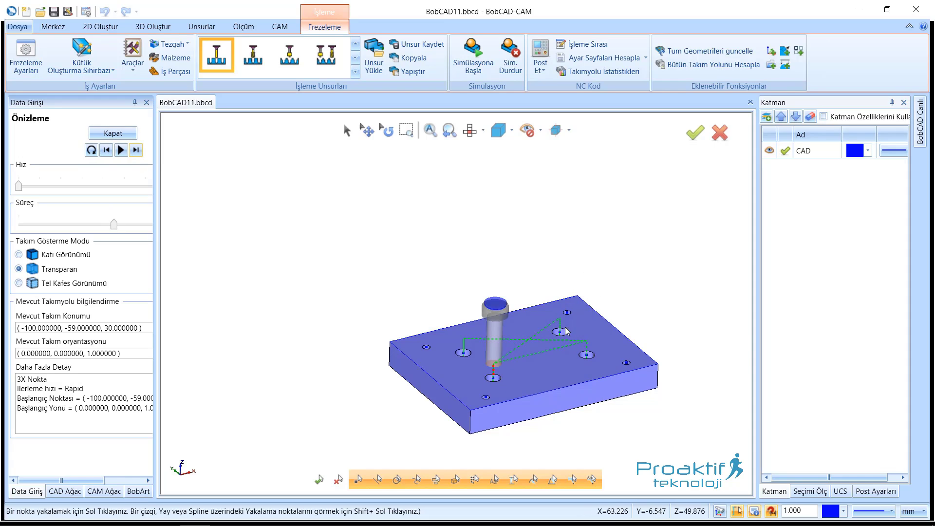
left_click(137, 151)
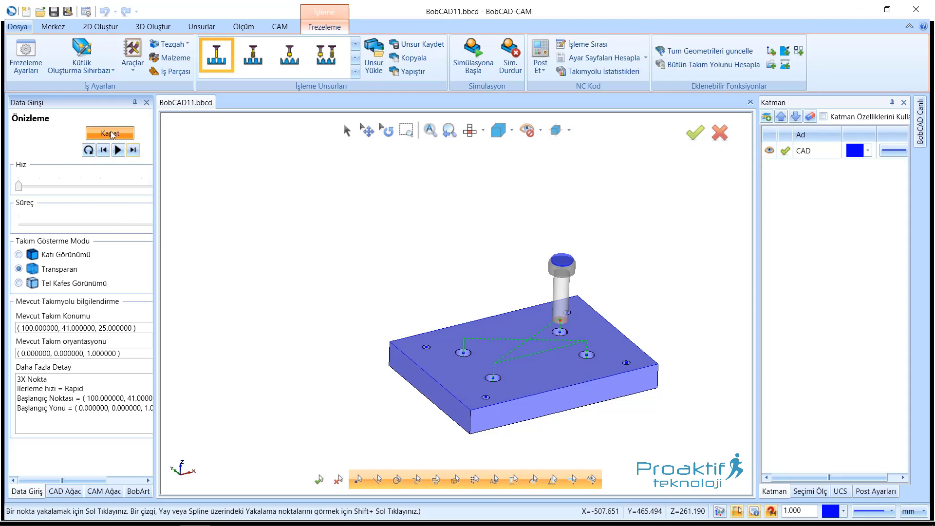
left_click(109, 132)
middle_click_drag(451, 254, 356, 227)
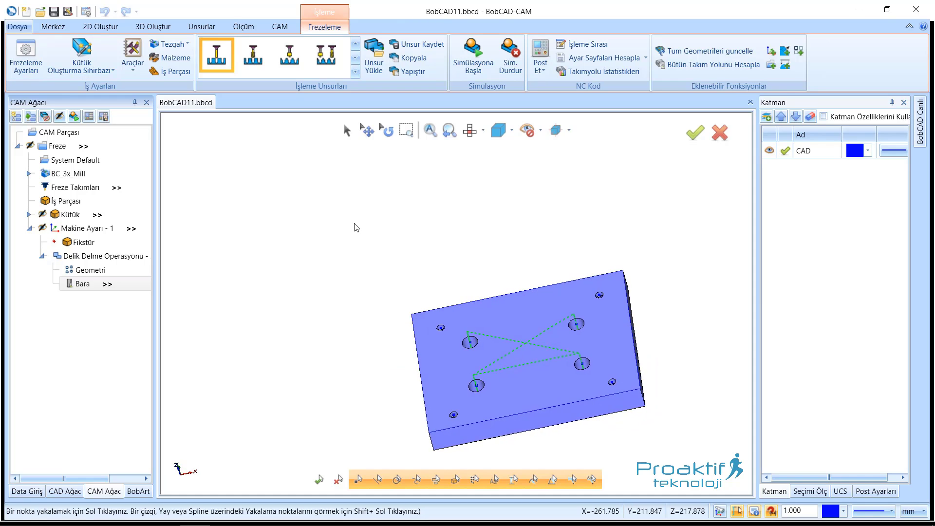
mouse_move(356, 227)
middle_mouse_down()
mouse_move(586, 305)
mouse_move(447, 256)
middle_mouse_up()
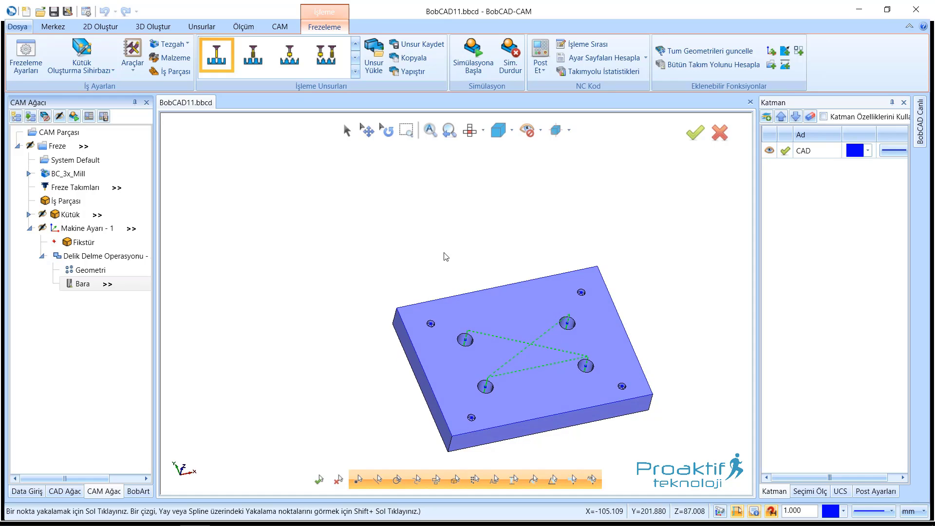